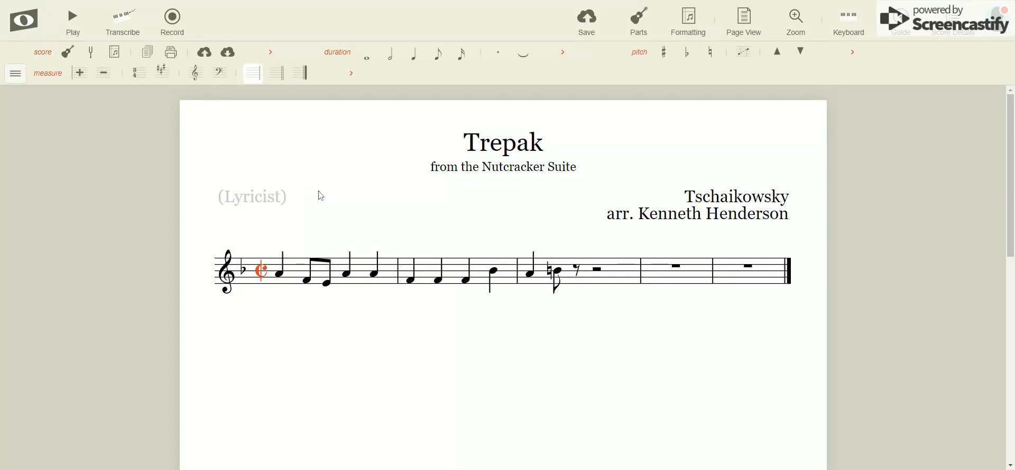
Check the score's instrument parts list.
{"action": "left_click", "coordinate": [640, 22]}
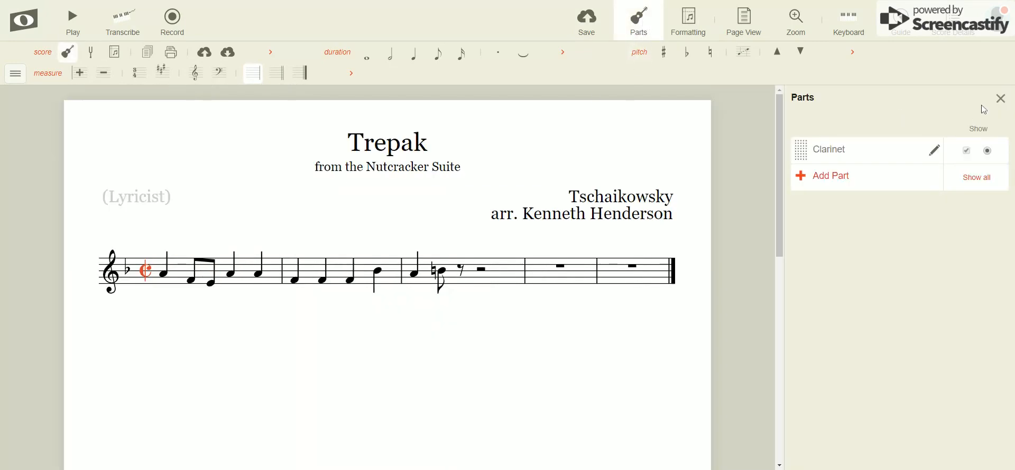
{"action": "left_click", "coordinate": [1002, 98]}
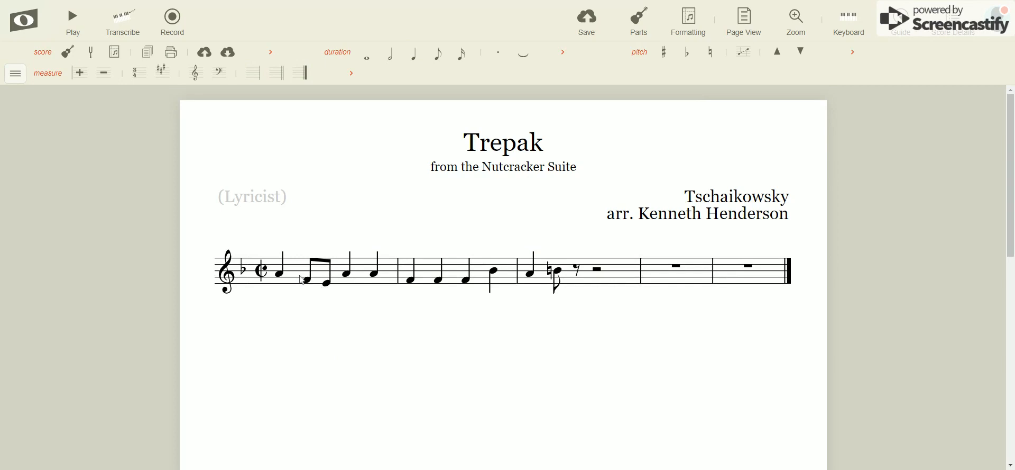
Remove the natural sign from the eighth-note B in measure 3 and restore it.
{"action": "left_click", "coordinate": [598, 270]}
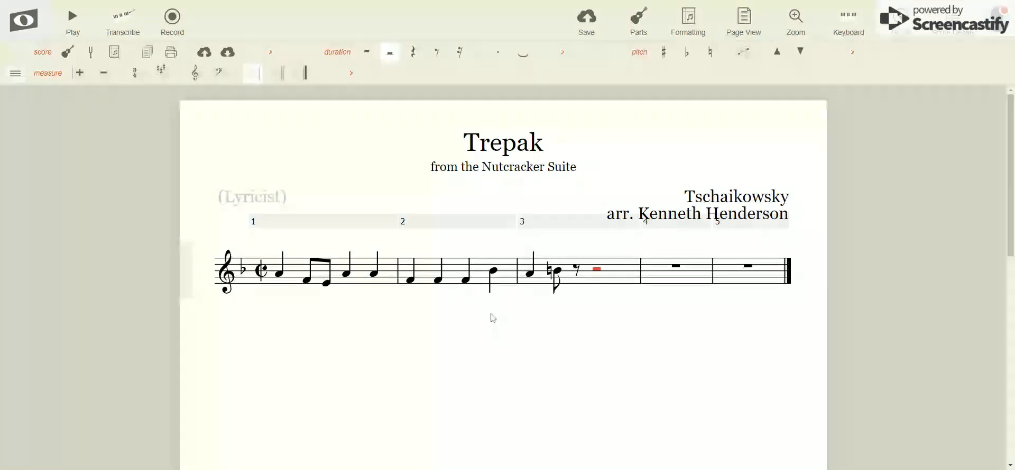
{"action": "key", "text": "Left"}
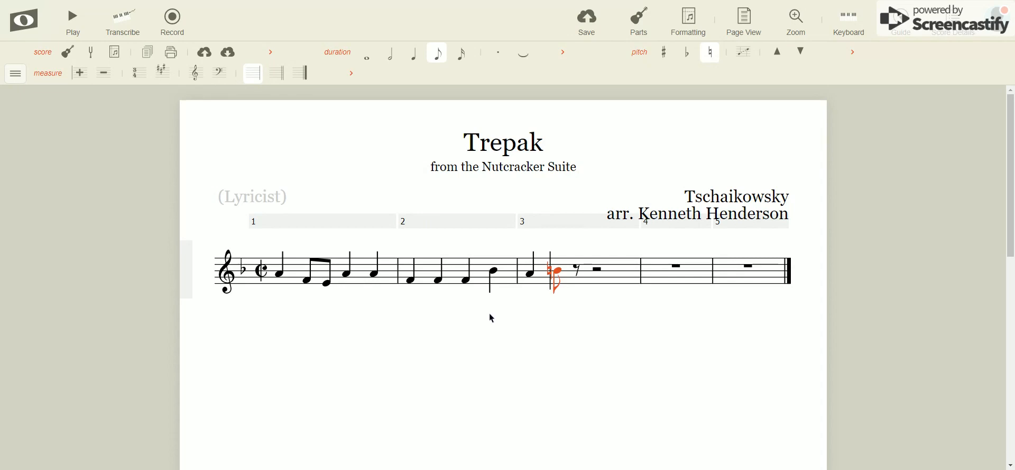
{"action": "key", "text": "="}
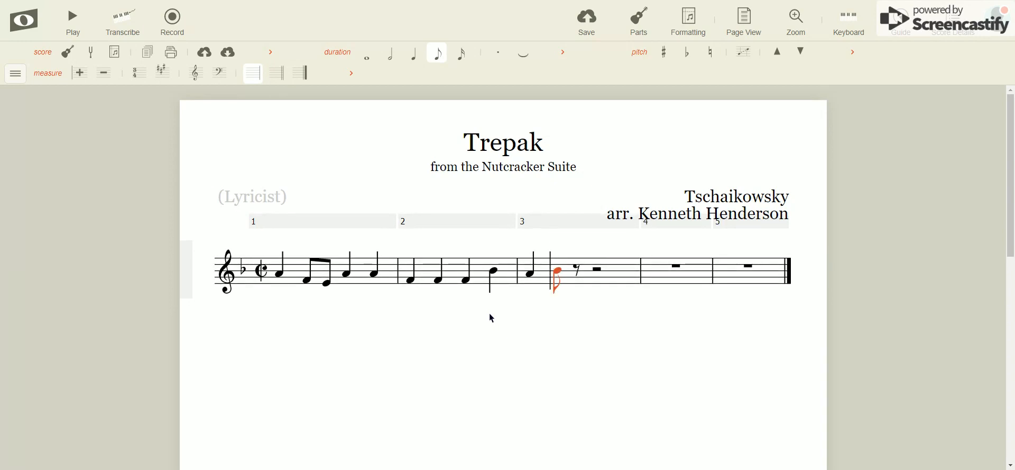
{"action": "key", "text": "equal"}
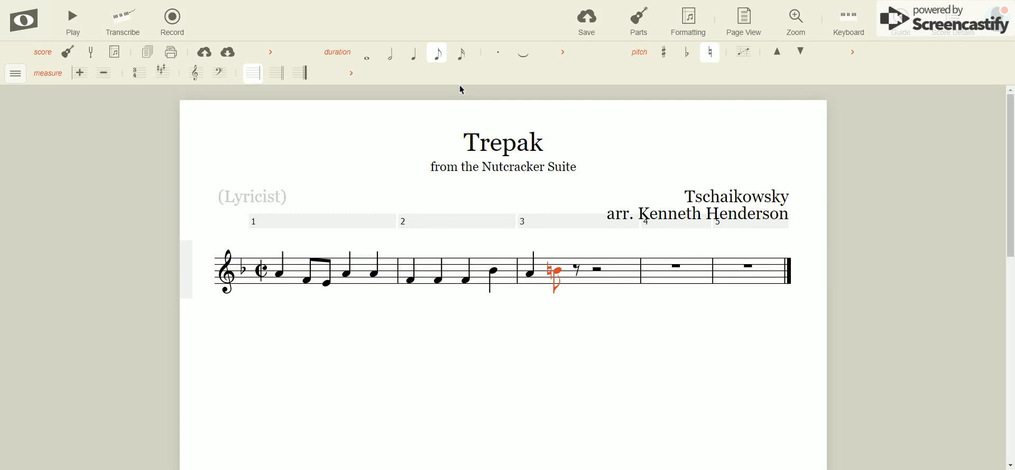
Review the score's time signature settings, keeping cut time.
{"action": "double_click", "coordinate": [262, 271]}
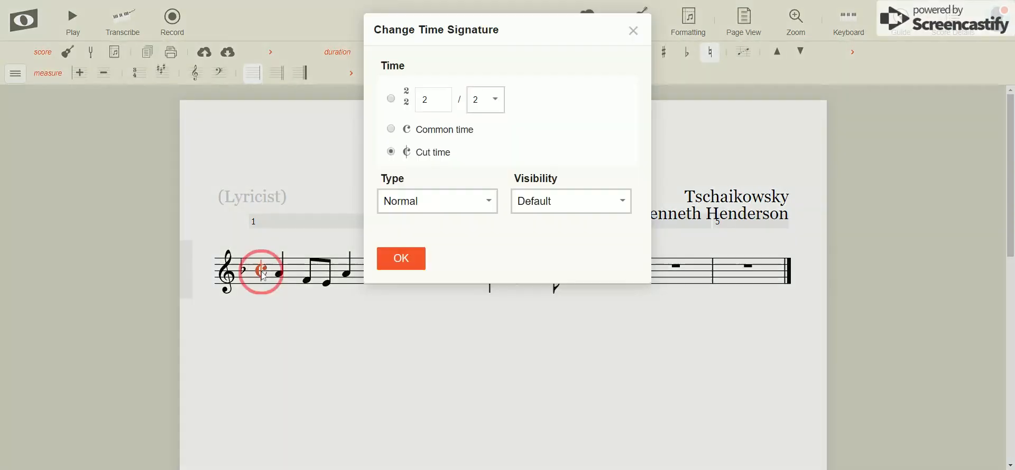
{"action": "left_click", "coordinate": [401, 261]}
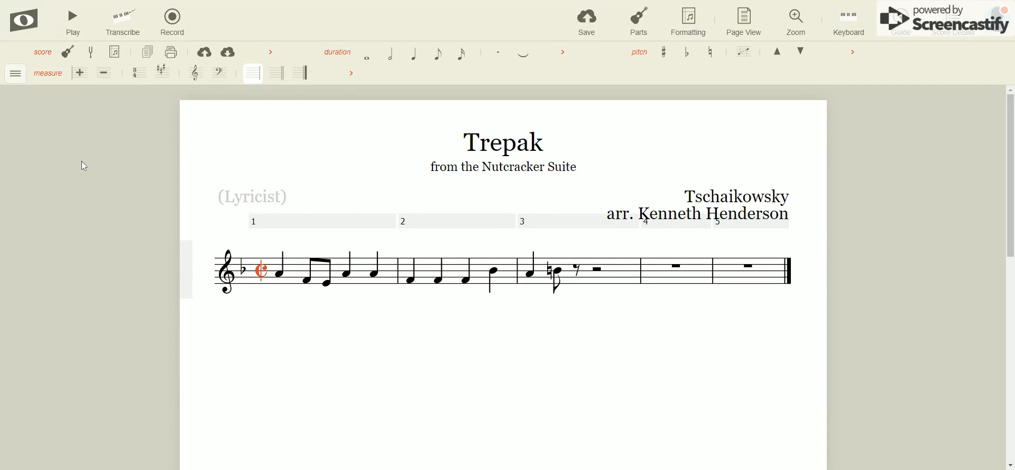
{"action": "left_click", "coordinate": [15, 73]}
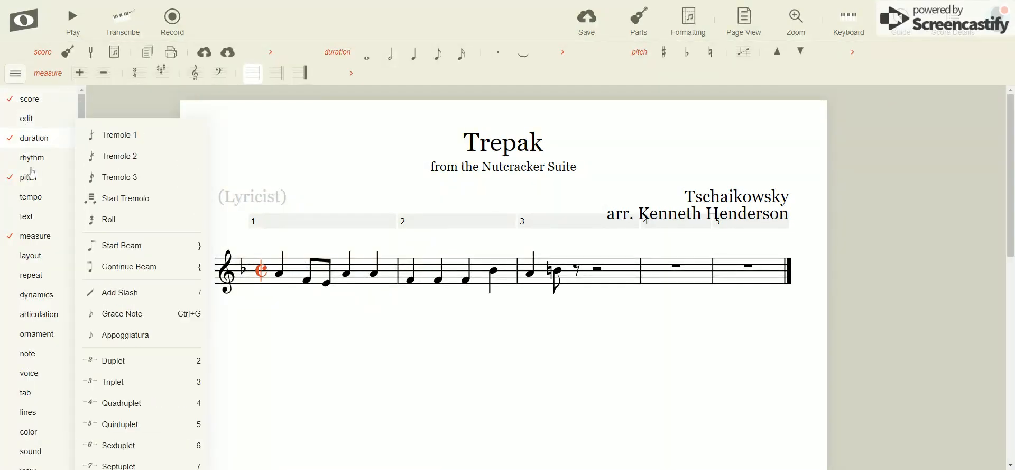
{"action": "mouse_move", "coordinate": [58, 234]}
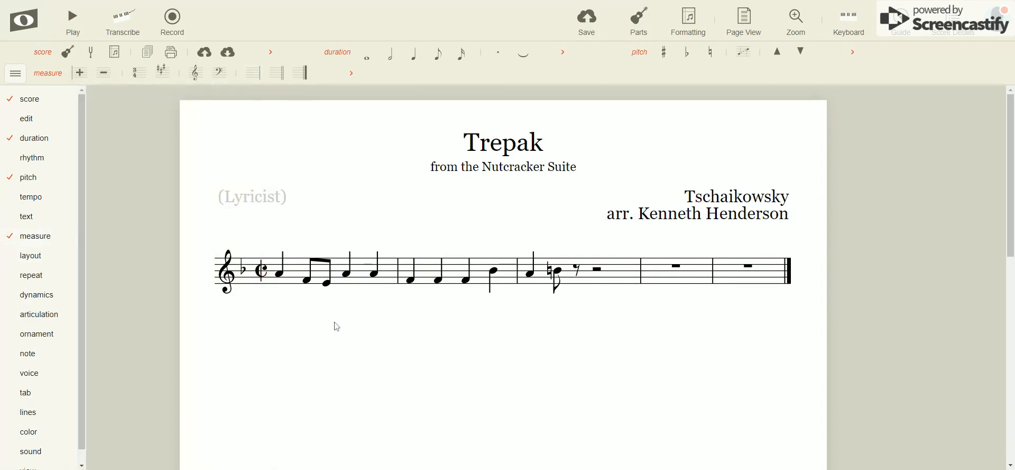
{"action": "left_click", "coordinate": [693, 275]}
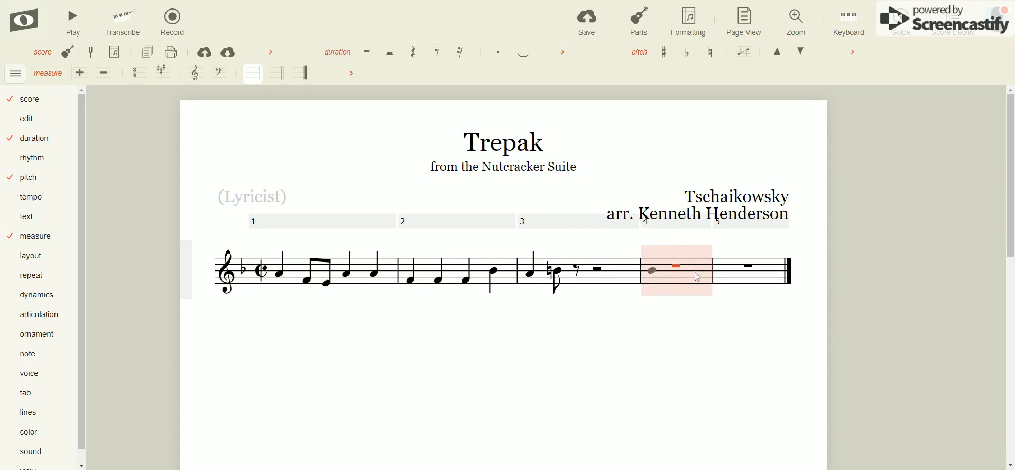
{"action": "mouse_move", "coordinate": [673, 224]}
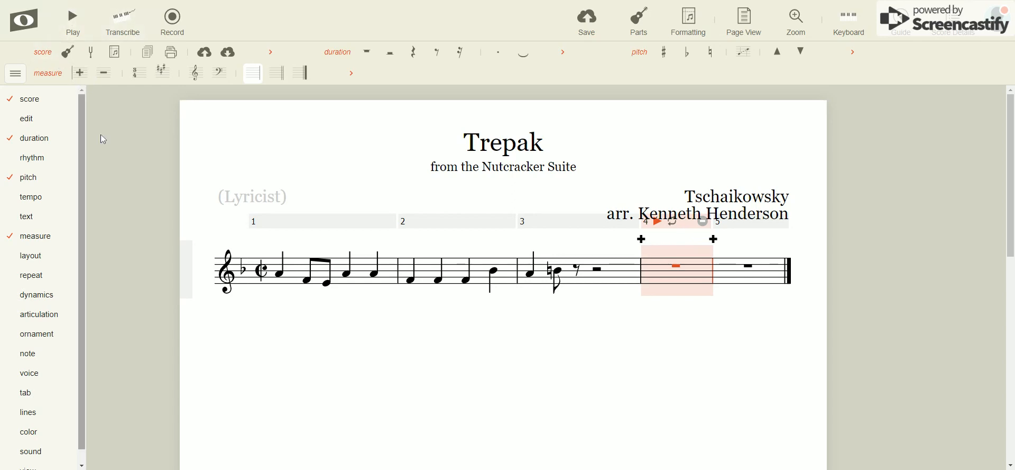
{"action": "left_click", "coordinate": [411, 391]}
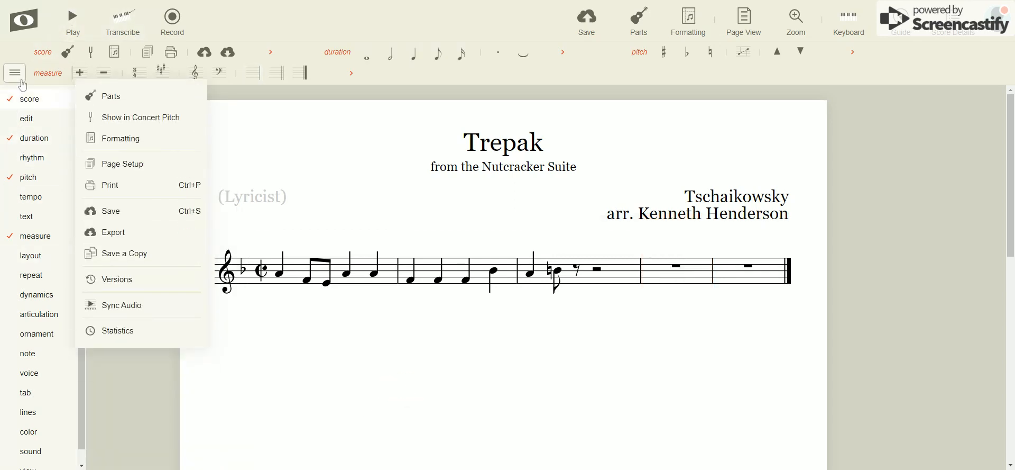
{"action": "left_click", "coordinate": [16, 74]}
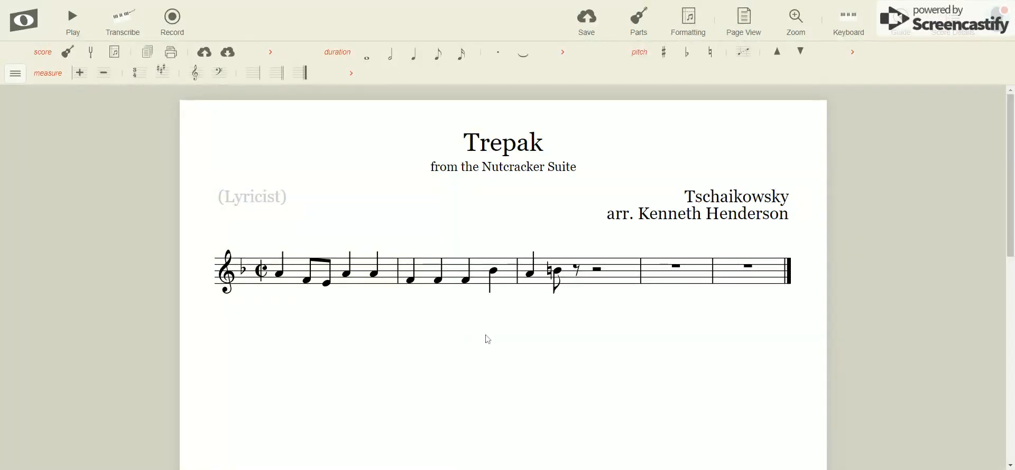
Complete measure 3 with eighth notes C and B natural, followed by quarter notes C and high F.
{"action": "left_click", "coordinate": [580, 273]}
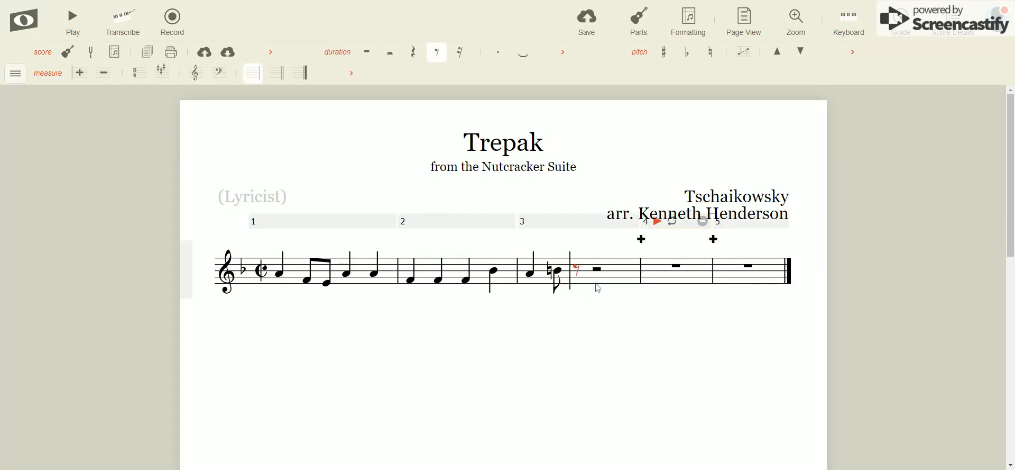
{"action": "key", "text": "Left"}
{"action": "key", "text": "Up"}
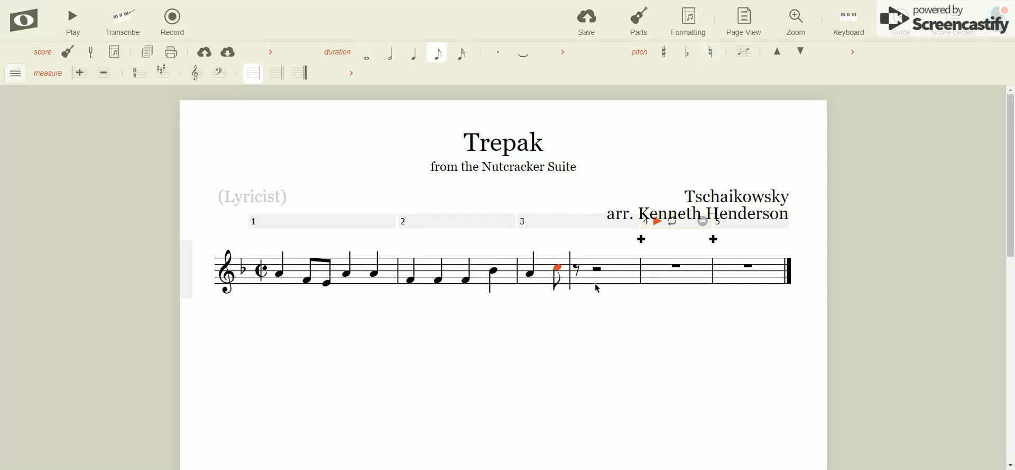
{"action": "key", "text": "b"}
{"action": "key", "text": "equal"}
{"action": "key", "text": "c"}
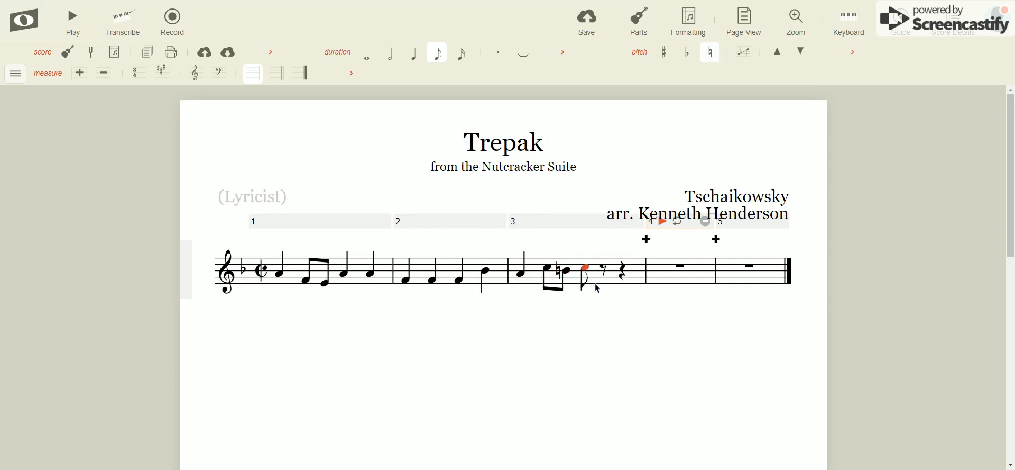
{"action": "key", "text": "q"}
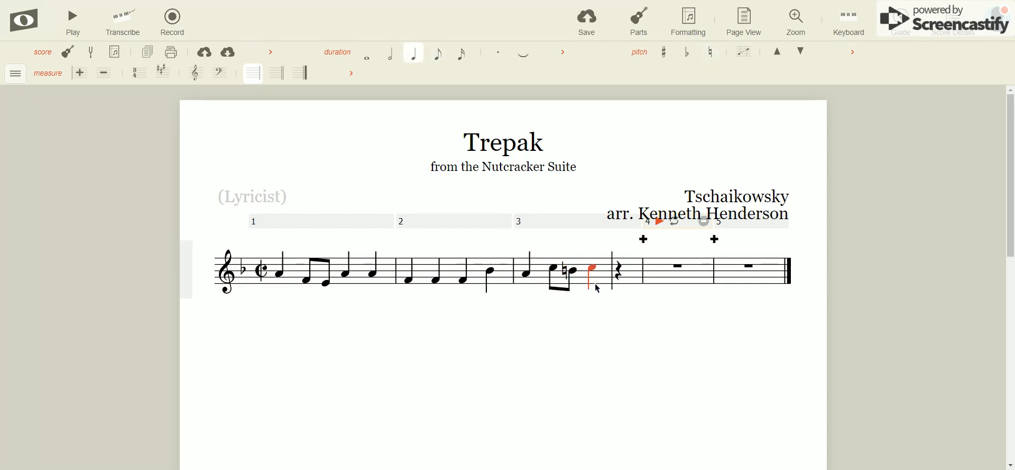
{"action": "key", "text": "f"}
Fill measure 4 with quarter notes C, B, A and C.
{"action": "key", "text": "c"}
{"action": "key", "text": "b"}
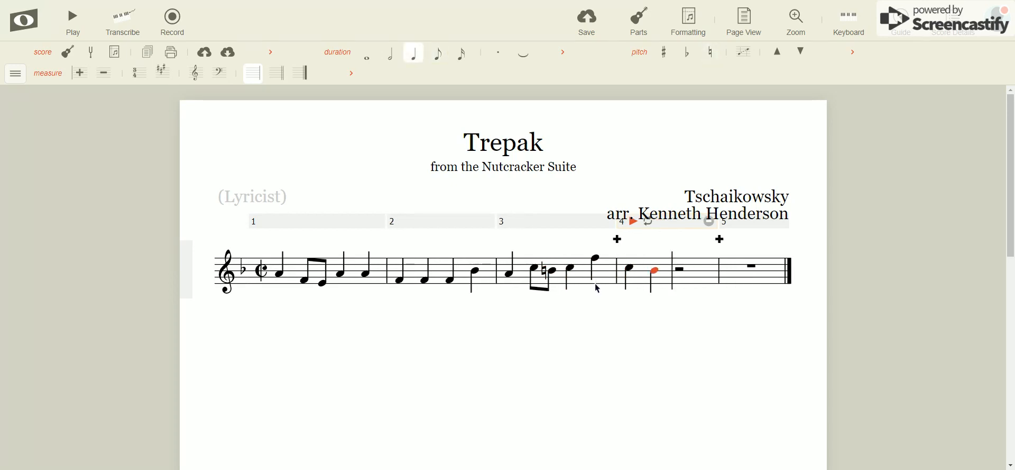
{"action": "key", "text": "a"}
{"action": "key", "text": "c"}
Fill measure 5 with a quarter-note G, two eighth-note Gs, a quarter-note F and two eighth-note Fs.
{"action": "key", "text": "g"}
{"action": "key", "text": "g"}
{"action": "key", "text": "y"}
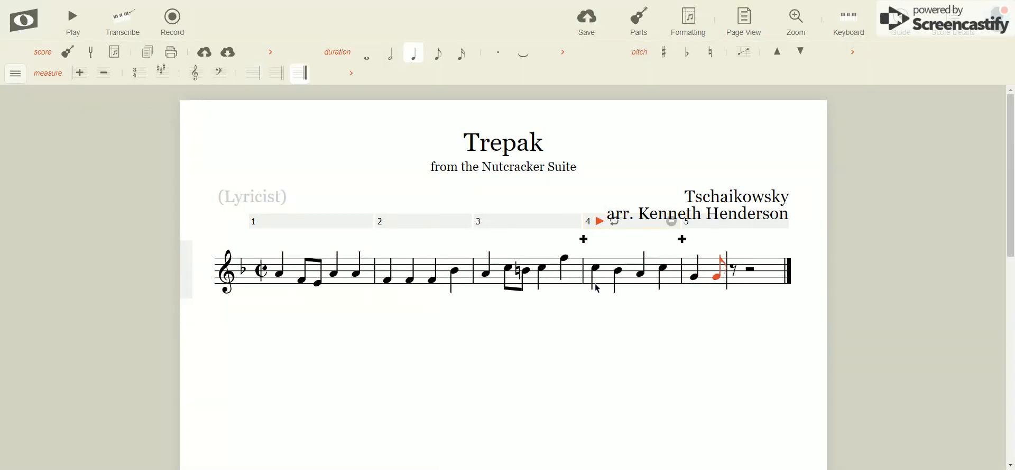
{"action": "key", "text": "g"}
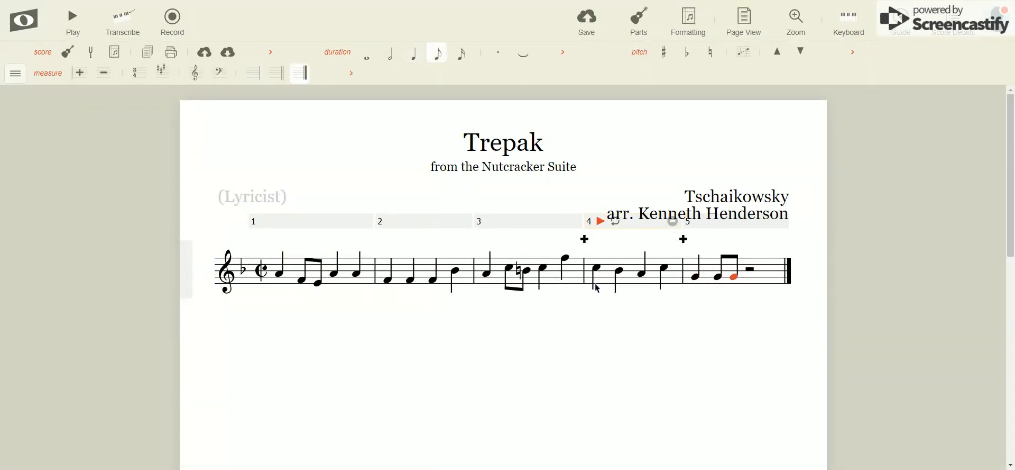
{"action": "key", "text": "g"}
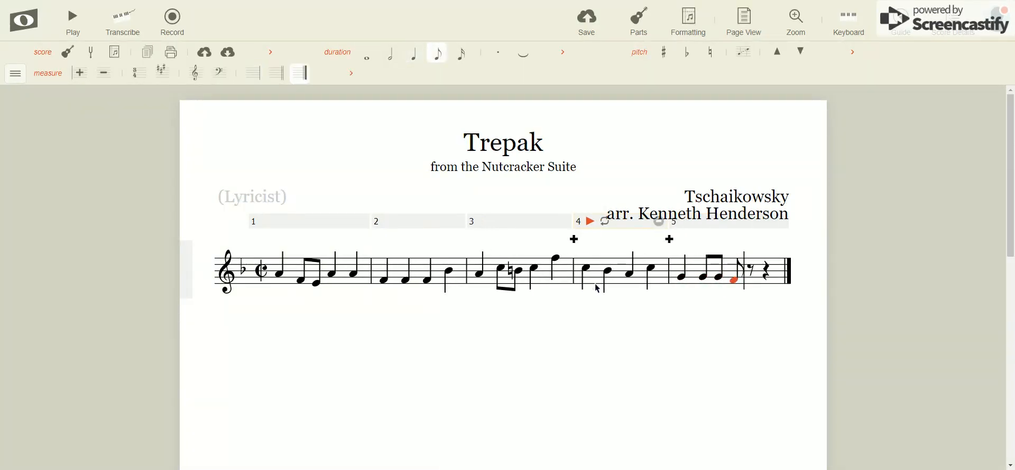
{"action": "key", "text": "t"}
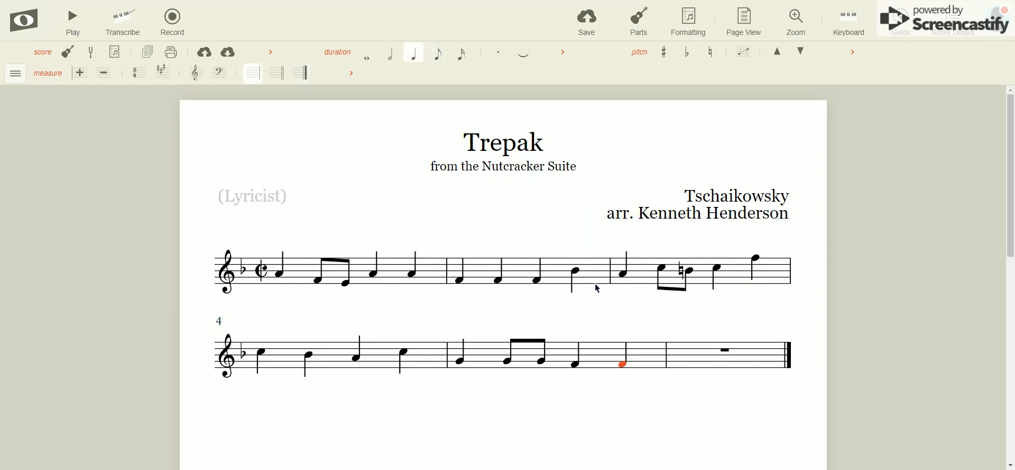
{"action": "key", "text": "4"}
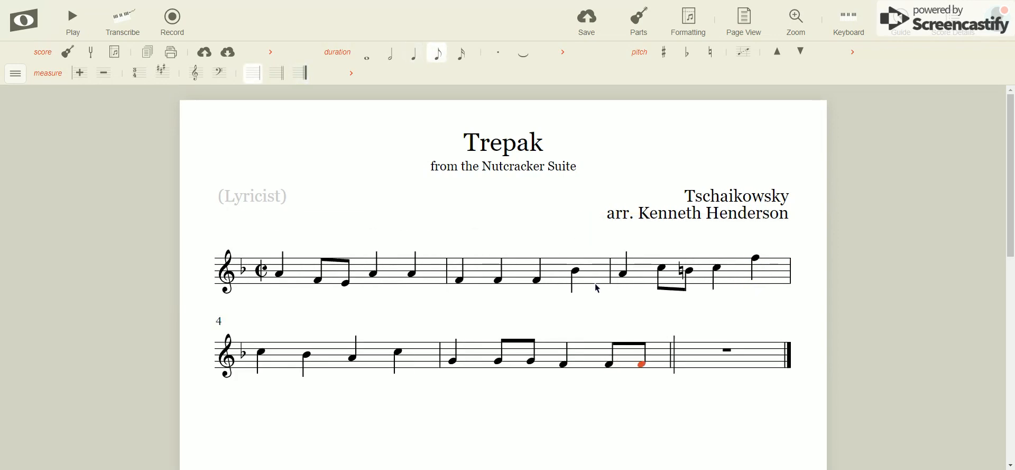
Enter the melody in measures 6 to 10, starting with two quarter-note Es and ending with a dotted-half F-sharp and a quarter-note A.
{"action": "key", "text": "e"}
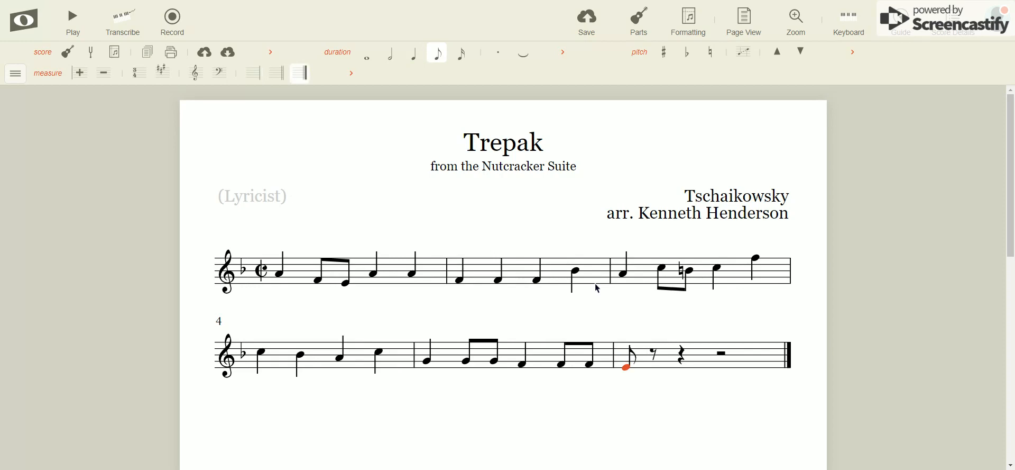
{"action": "key", "text": "5"}
{"action": "key", "text": "e"}
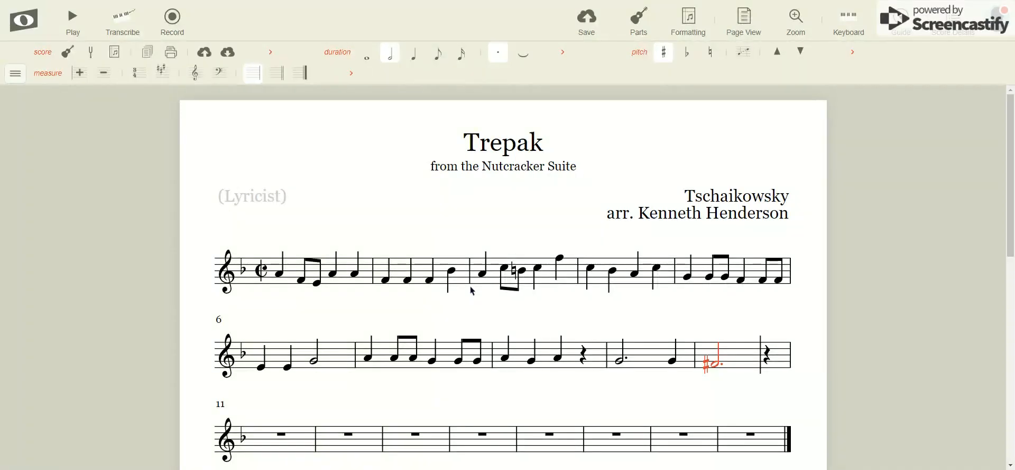
{"action": "key", "text": "5"}
{"action": "key", "text": "a"}
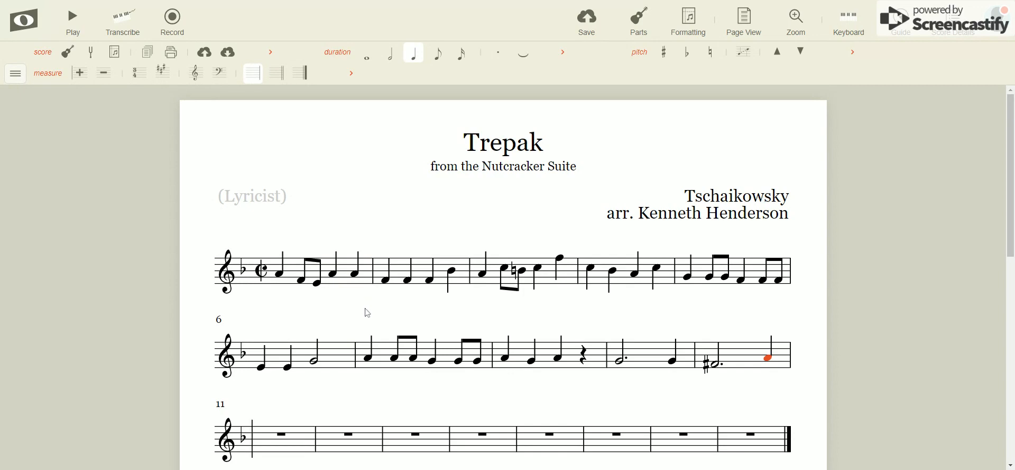
Show the editing commands and select measures 9 and 10.
{"action": "left_click", "coordinate": [646, 354]}
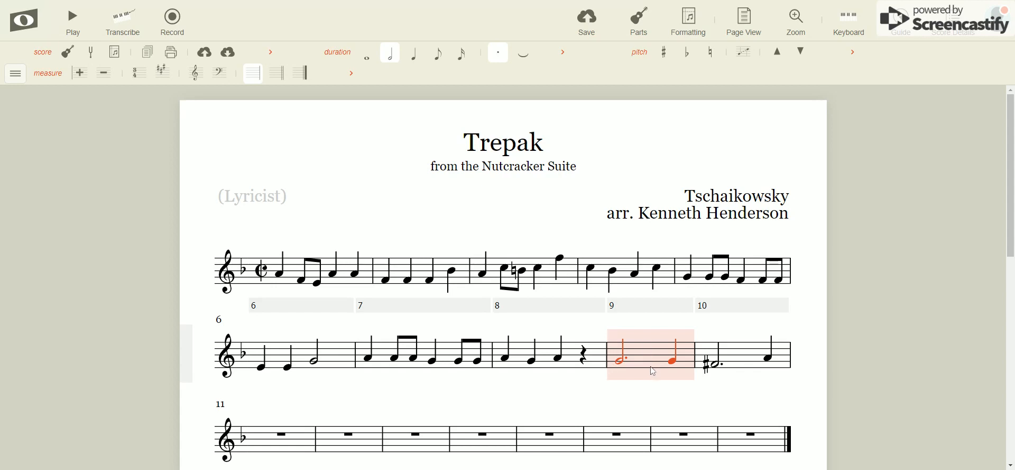
{"action": "left_click", "coordinate": [16, 74]}
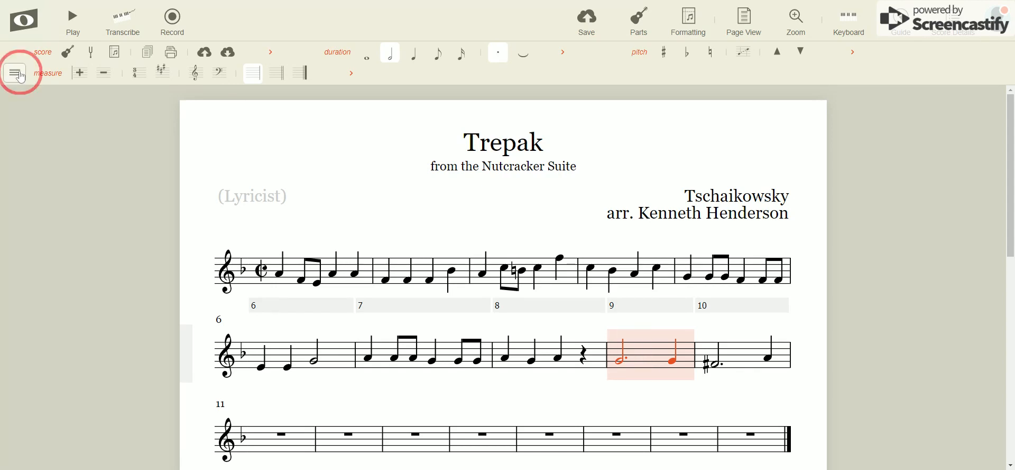
{"action": "mouse_move", "coordinate": [40, 120]}
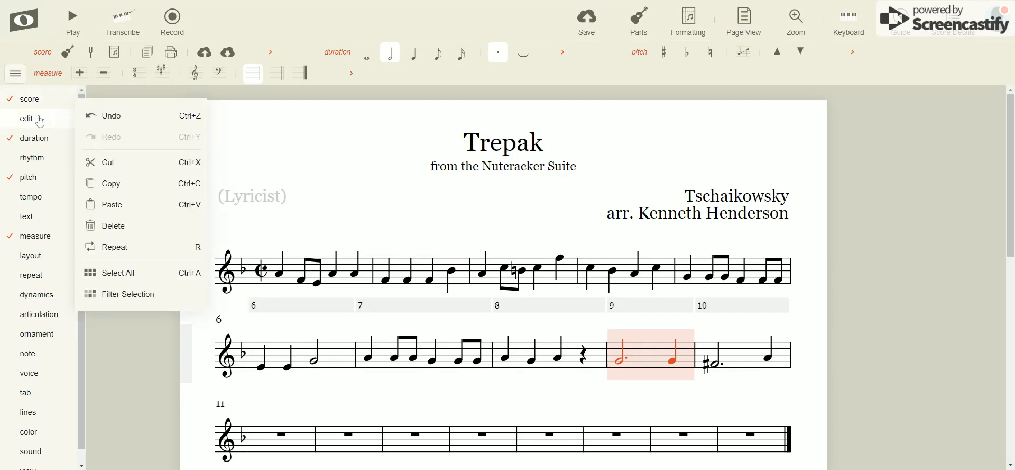
{"action": "mouse_move", "coordinate": [37, 138]}
{"action": "left_click", "coordinate": [746, 366], "text": "shift"}
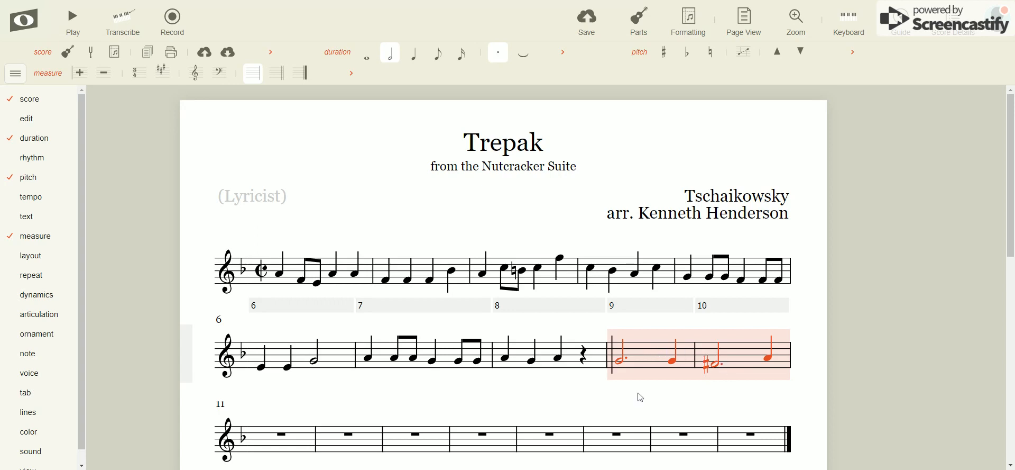
Try extending the selection from measure 9 through measure 15, and through measure 12.
{"action": "left_click", "coordinate": [561, 450], "text": "shift"}
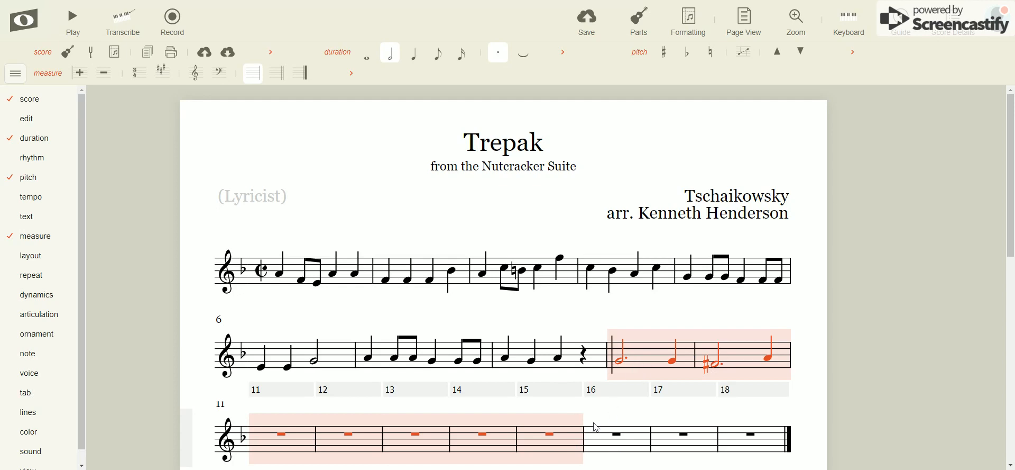
{"action": "left_click", "coordinate": [610, 446]}
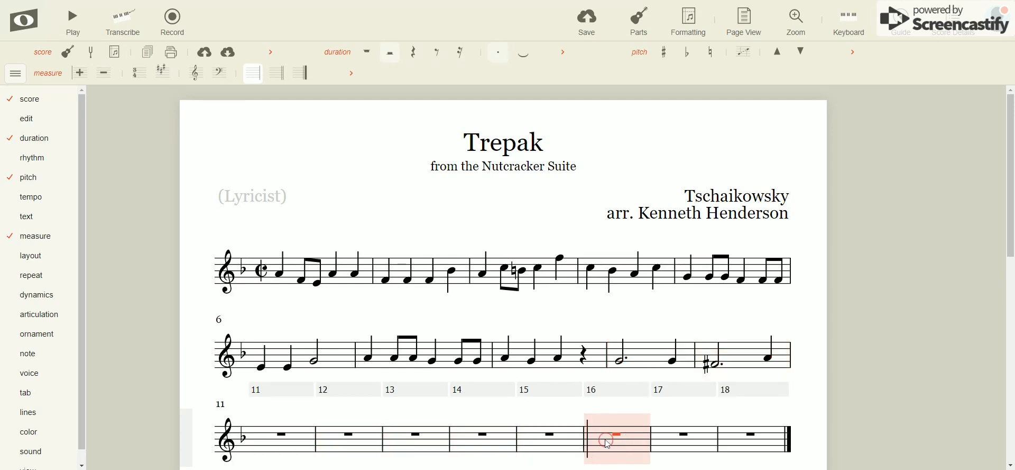
{"action": "left_click", "coordinate": [645, 361]}
{"action": "left_click", "coordinate": [371, 441], "text": "shift"}
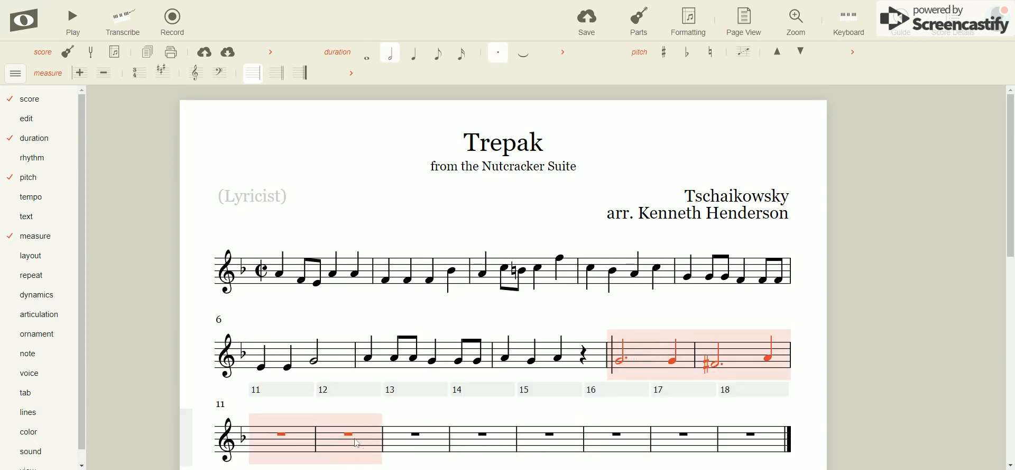
{"action": "left_click", "coordinate": [480, 444]}
{"action": "left_click", "coordinate": [370, 443]}
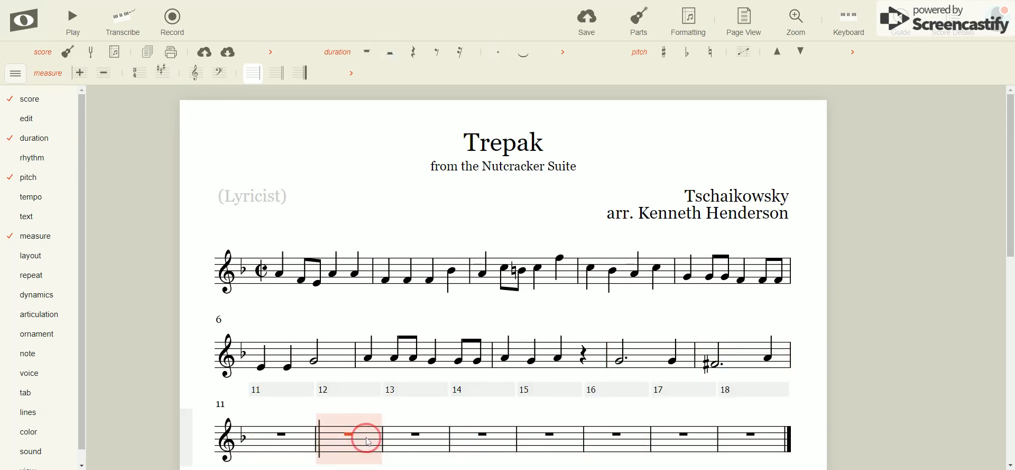
Try selecting measures 14 and 15, and extending the selection through measure 16.
{"action": "left_click", "coordinate": [475, 450]}
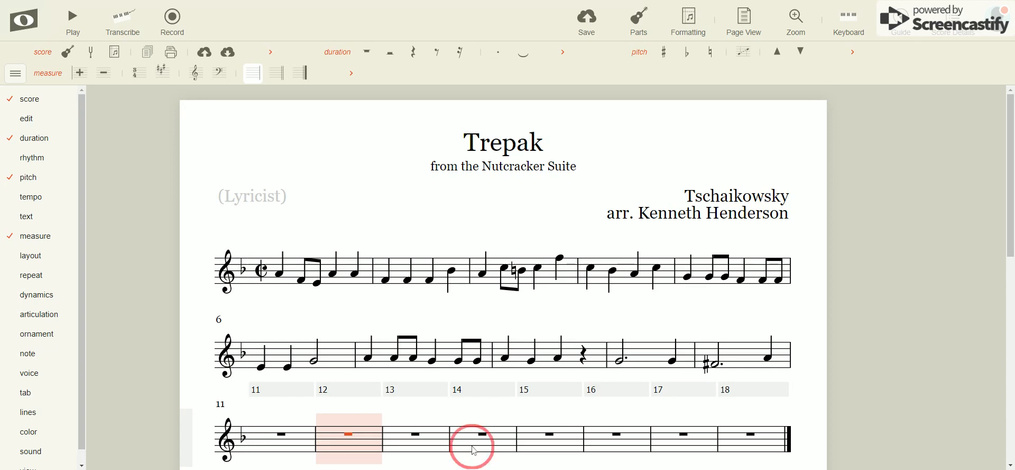
{"action": "left_click", "coordinate": [560, 451], "text": "shift"}
{"action": "left_click", "coordinate": [603, 450]}
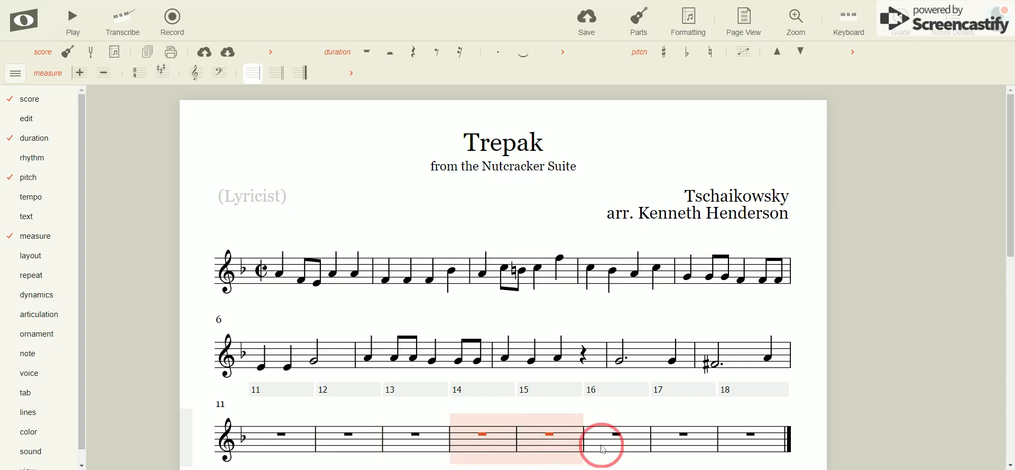
{"action": "left_click", "coordinate": [478, 445], "text": "shift"}
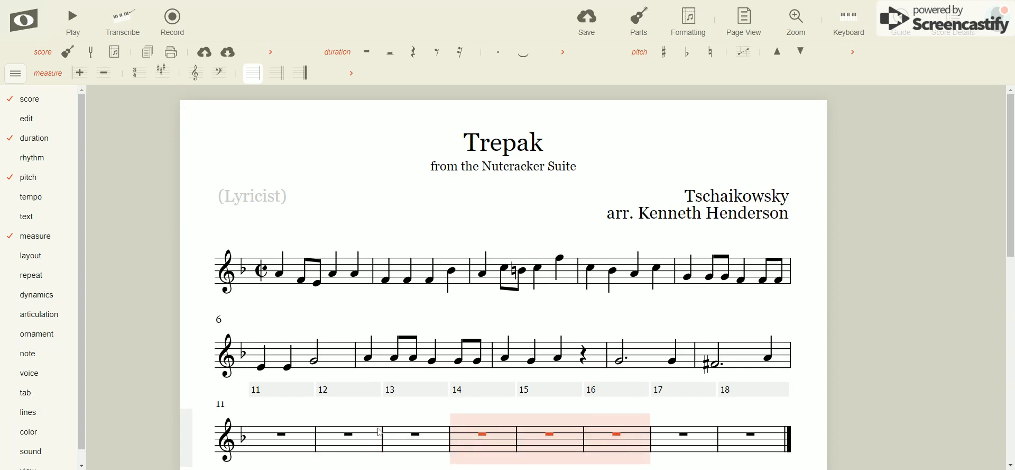
{"action": "left_click", "coordinate": [428, 412]}
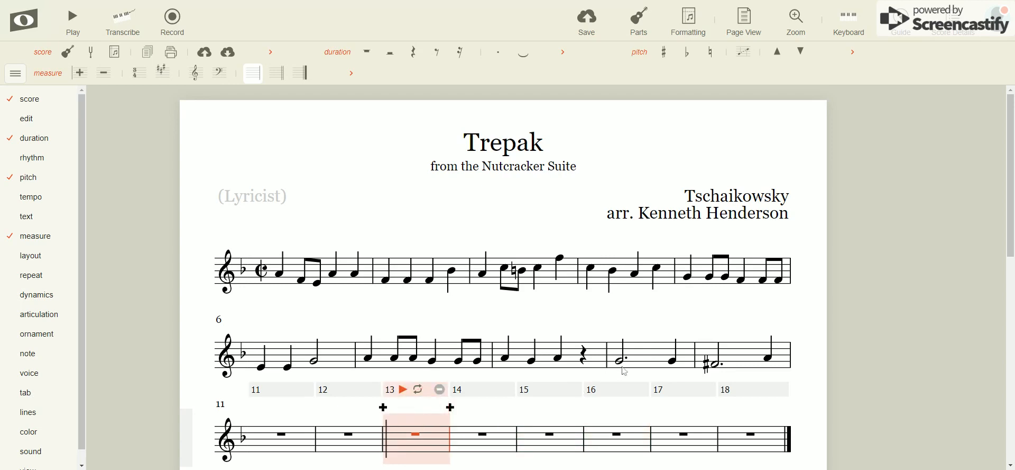
Copy the melody of measures 9 and 10 into measures 11 and 12.
{"action": "left_click", "coordinate": [642, 362]}
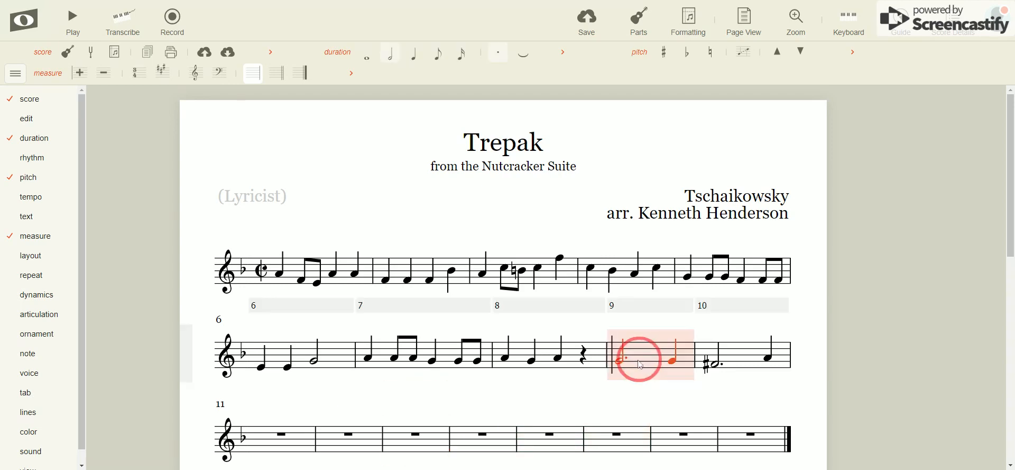
{"action": "left_click", "coordinate": [740, 360], "text": "shift"}
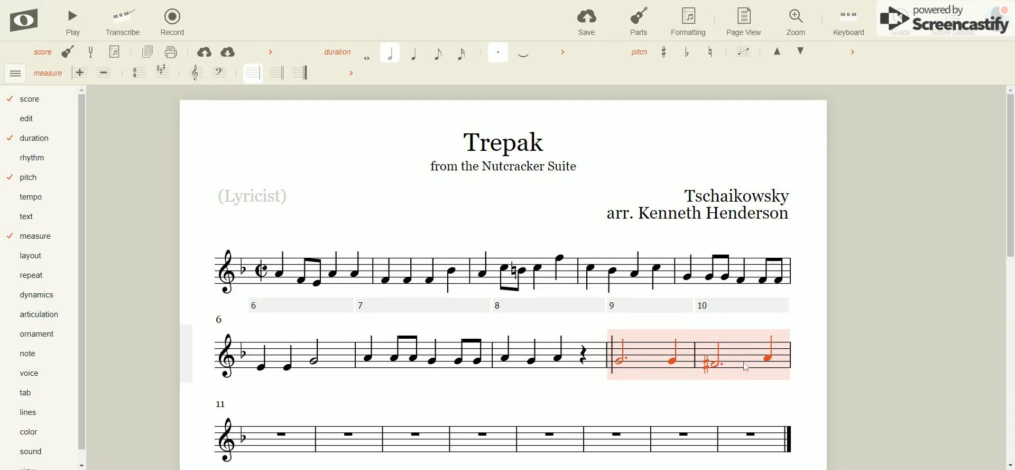
{"action": "left_click", "coordinate": [305, 452]}
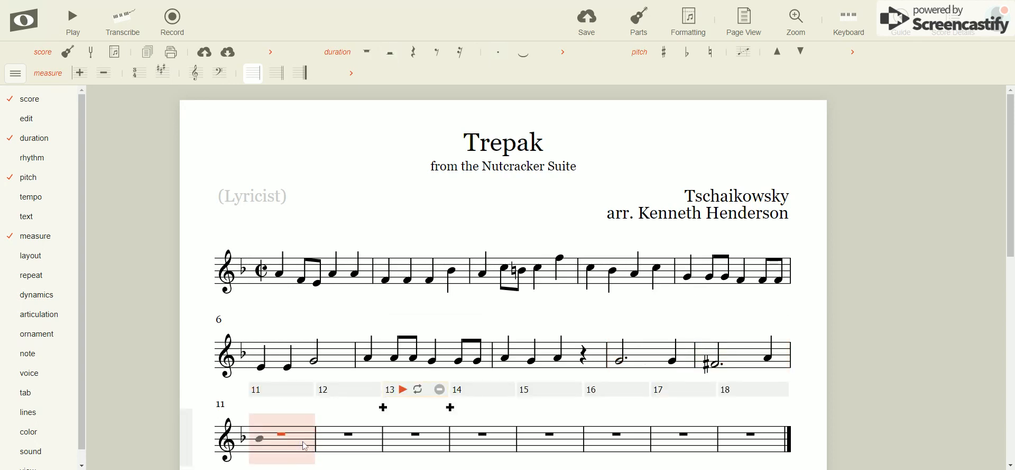
{"action": "key", "text": "ctrl+v"}
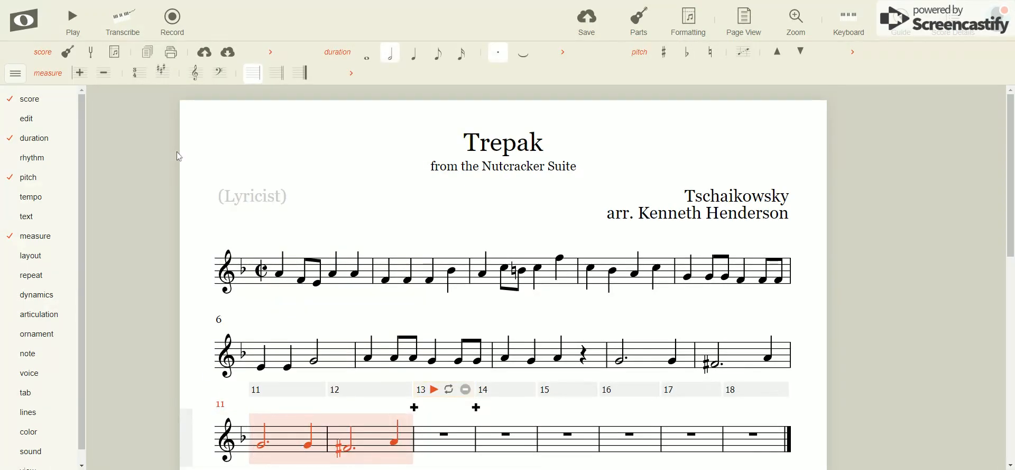
{"action": "mouse_move", "coordinate": [39, 127]}
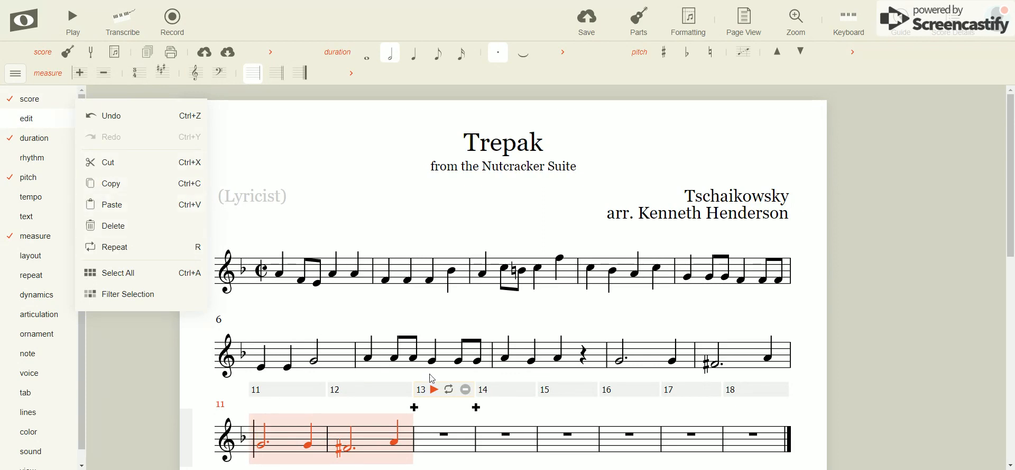
Change the pasted pitches to a dotted-half C and quarter C in measure 11, and a dotted-half D and quarter C-sharp in measure 12.
{"action": "left_click", "coordinate": [262, 449]}
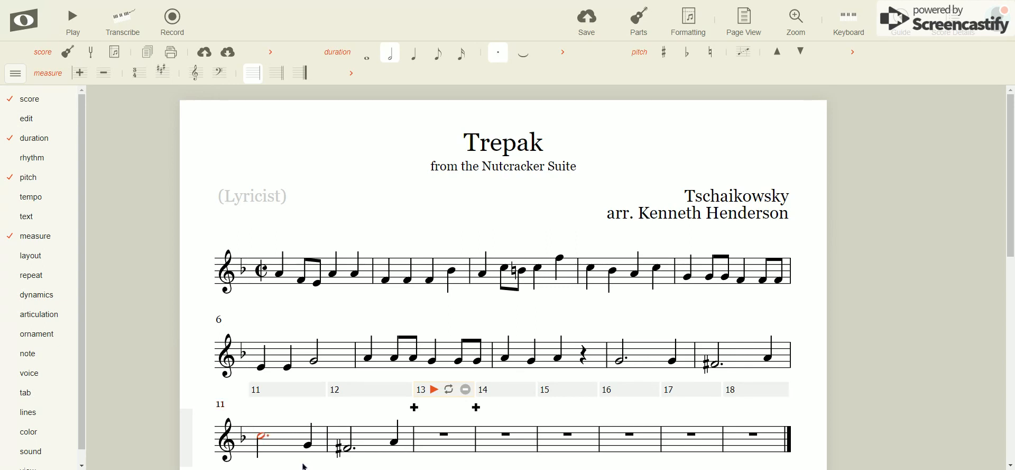
{"action": "key", "text": "Right"}
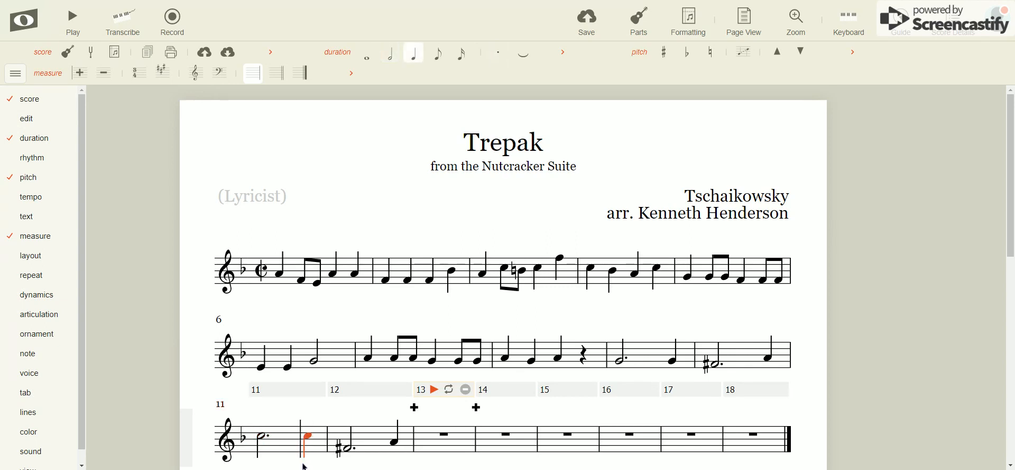
{"action": "key", "text": "Right"}
{"action": "key", "text": "Up"}
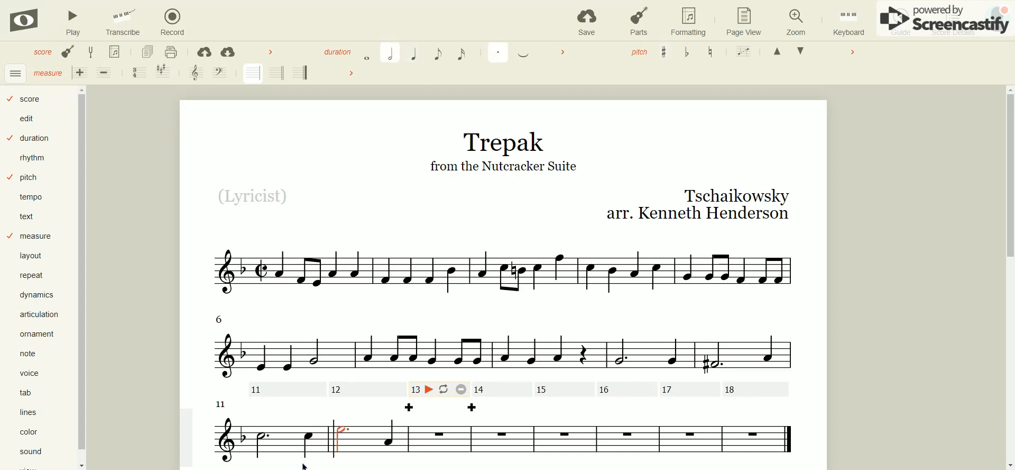
{"action": "key", "text": "Right"}
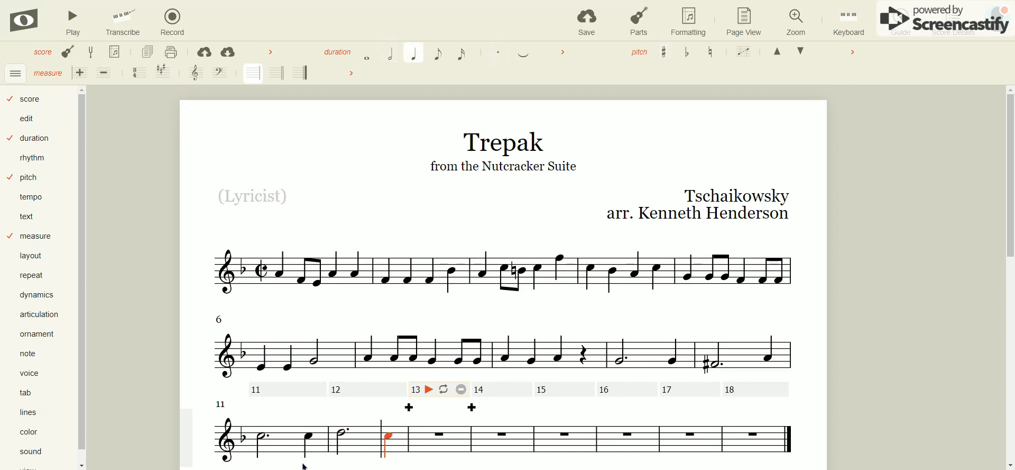
{"action": "key", "text": "Up"}
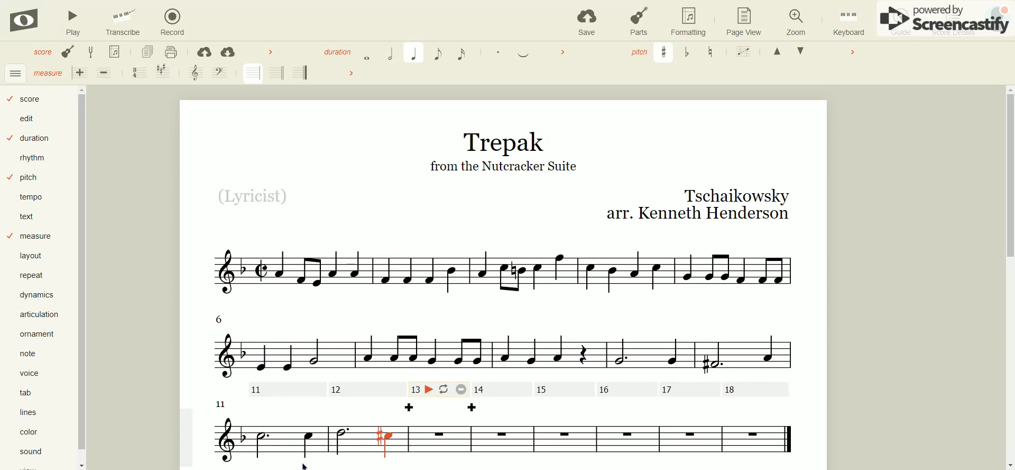
Enter half notes A and C in measure 13, and half notes B-natural and G in measure 14.
{"action": "key", "text": "Right"}
{"action": "key", "text": "a"}
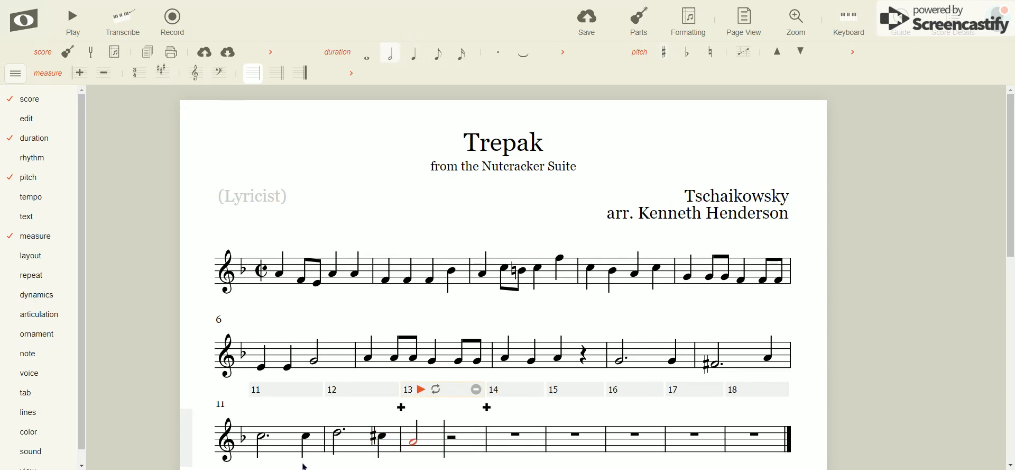
{"action": "key", "text": "Right"}
{"action": "key", "text": "c"}
{"action": "key", "text": "Right"}
{"action": "key", "text": "b"}
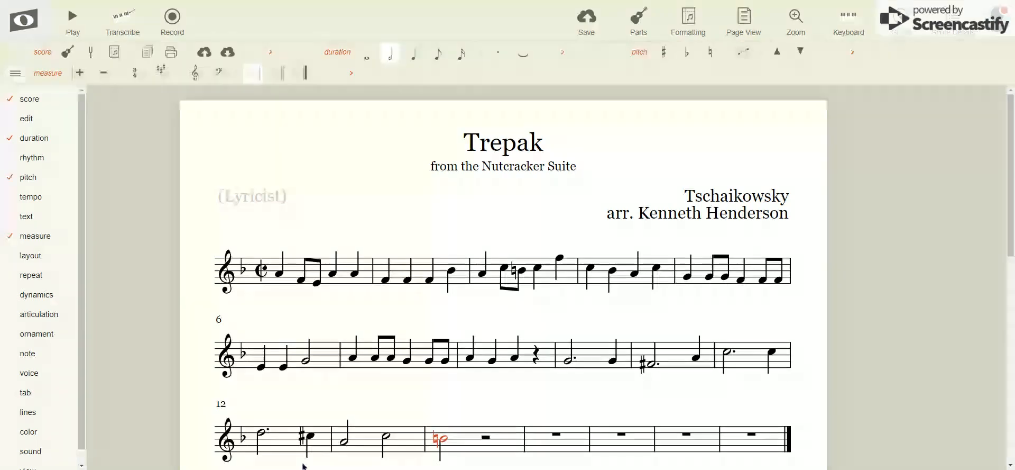
{"action": "key", "text": "equal"}
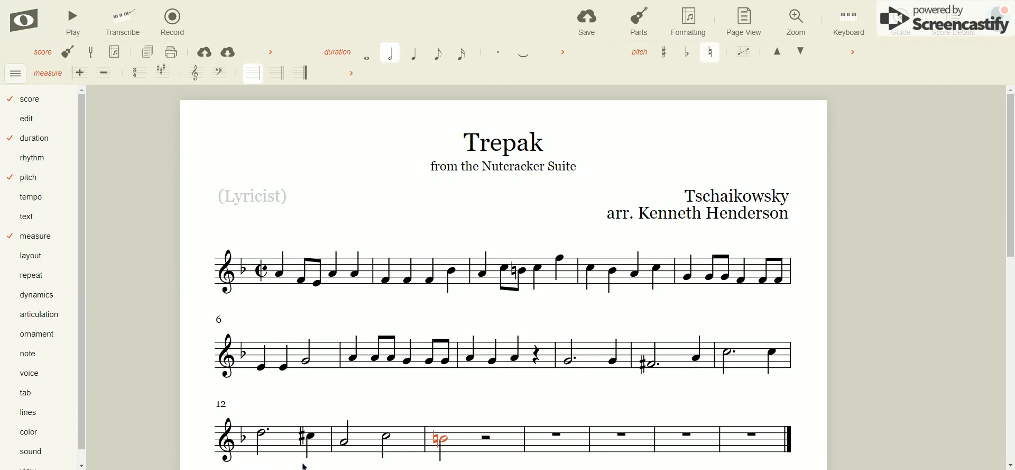
{"action": "key", "text": "Right"}
{"action": "key", "text": "g"}
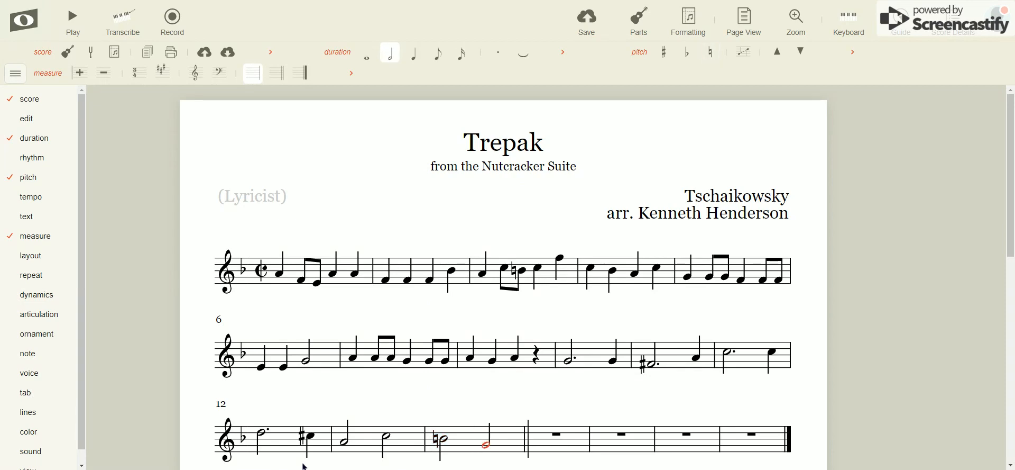
Add a first repeat ending spanning measures 14 and 15.
{"action": "left_click", "coordinate": [465, 438]}
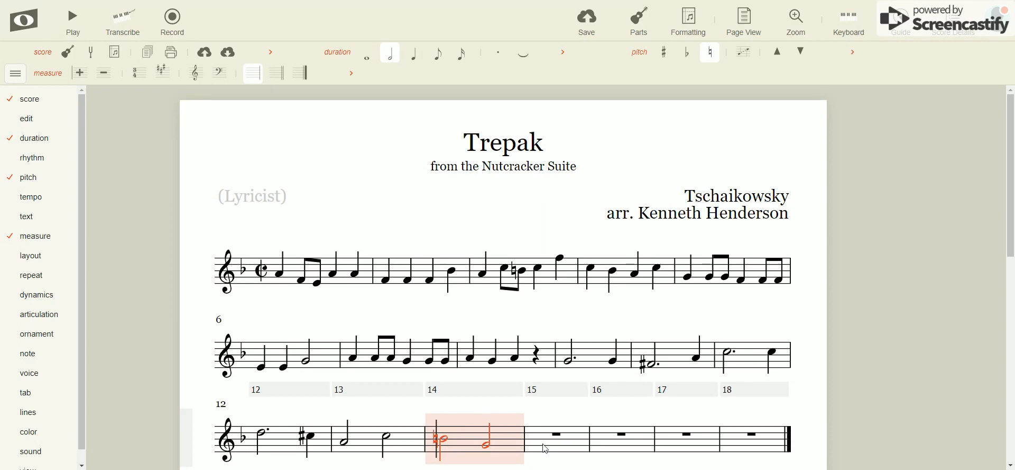
{"action": "left_click", "coordinate": [546, 449], "text": "shift"}
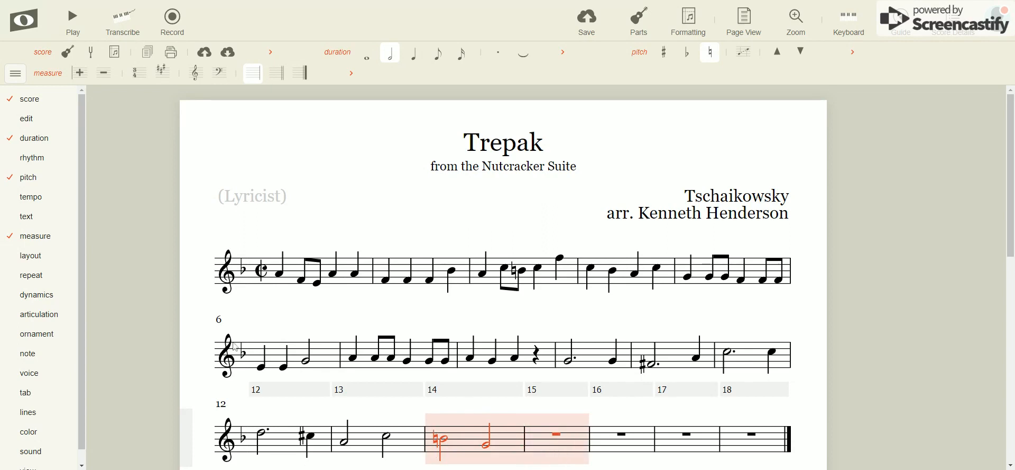
{"action": "mouse_move", "coordinate": [44, 314]}
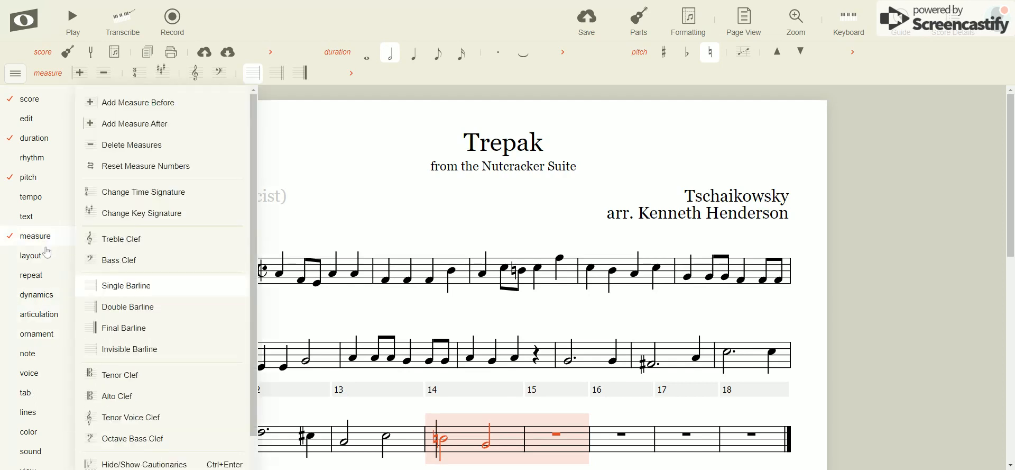
{"action": "mouse_move", "coordinate": [43, 277]}
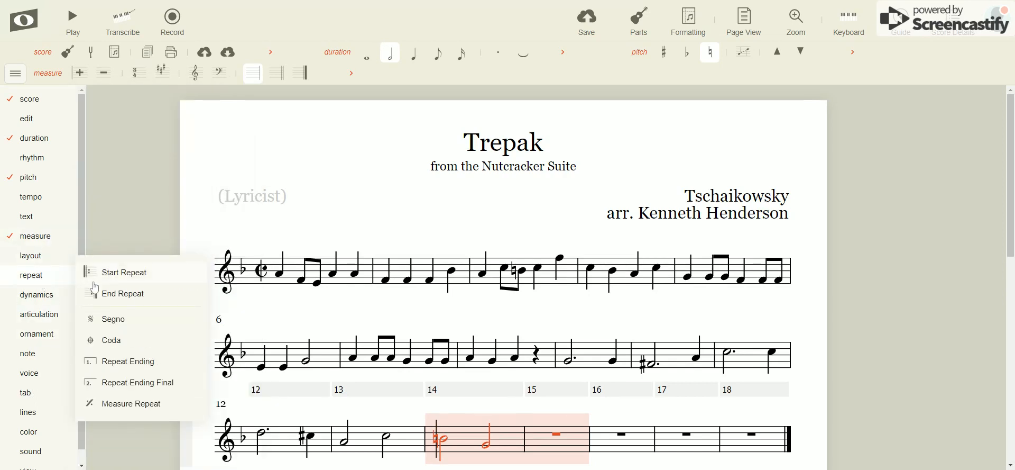
{"action": "left_click", "coordinate": [121, 369]}
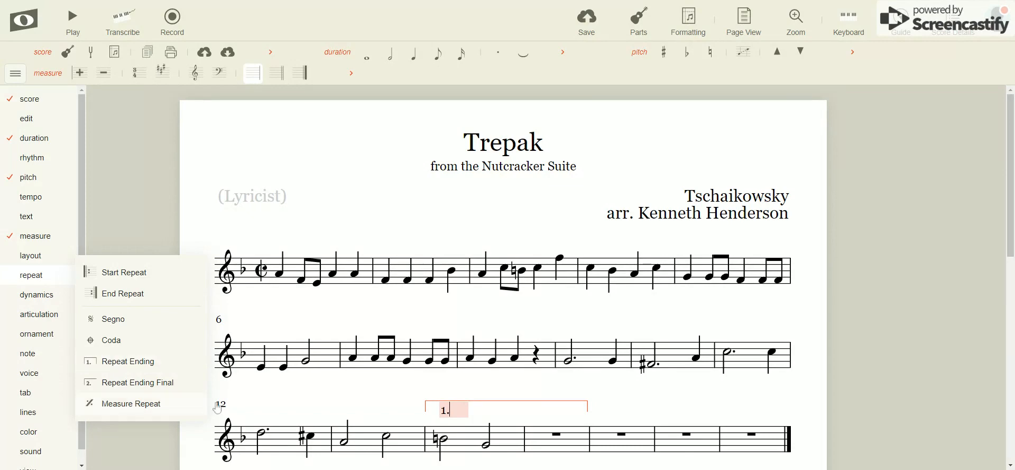
Place an end repeat barline at the end of measure 15.
{"action": "left_click", "coordinate": [560, 445]}
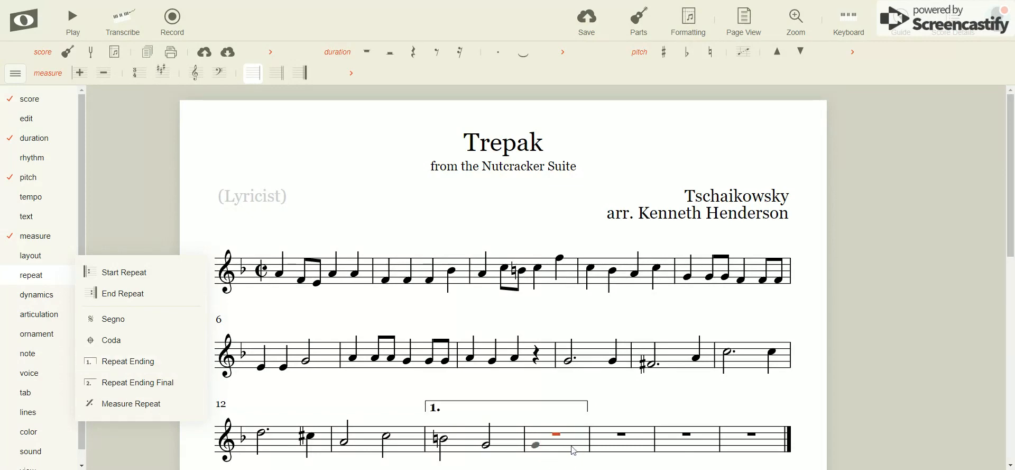
{"action": "left_click", "coordinate": [576, 448]}
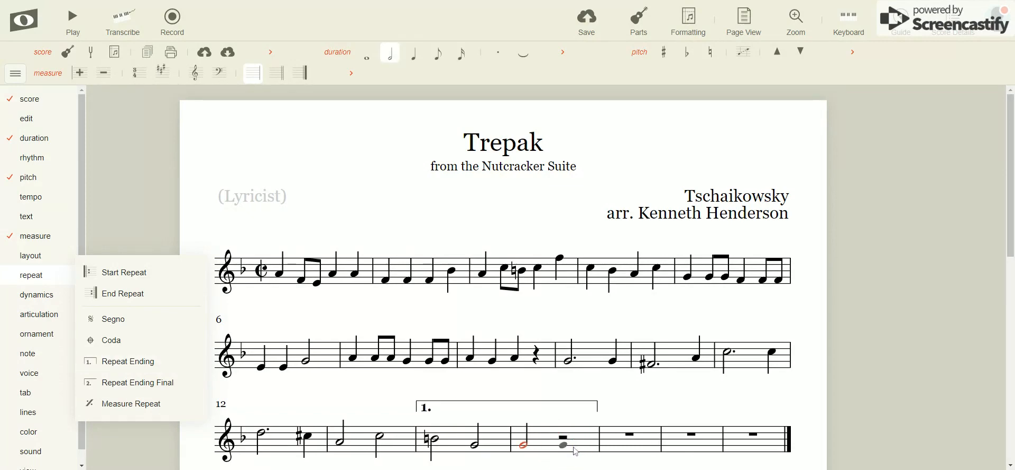
{"action": "left_click", "coordinate": [567, 453]}
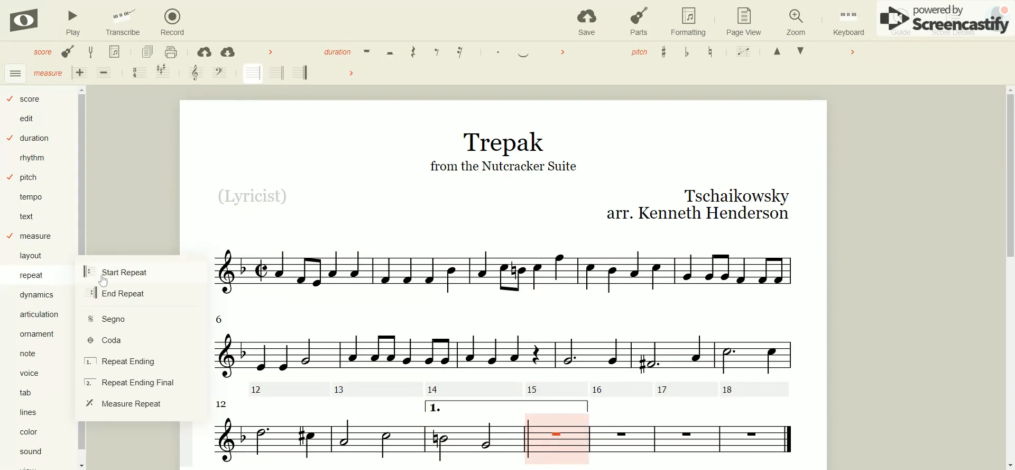
{"action": "left_click", "coordinate": [115, 300]}
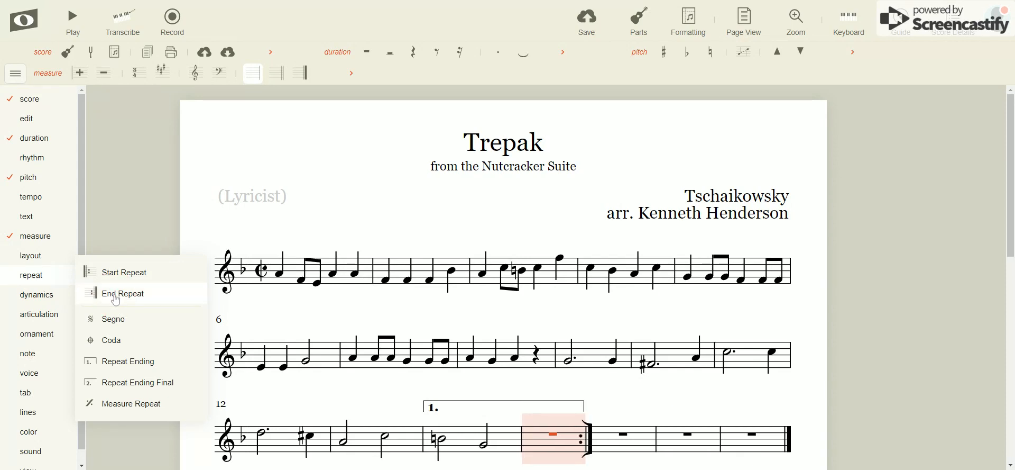
Place a start repeat barline at the beginning of measure 9.
{"action": "left_click", "coordinate": [591, 358]}
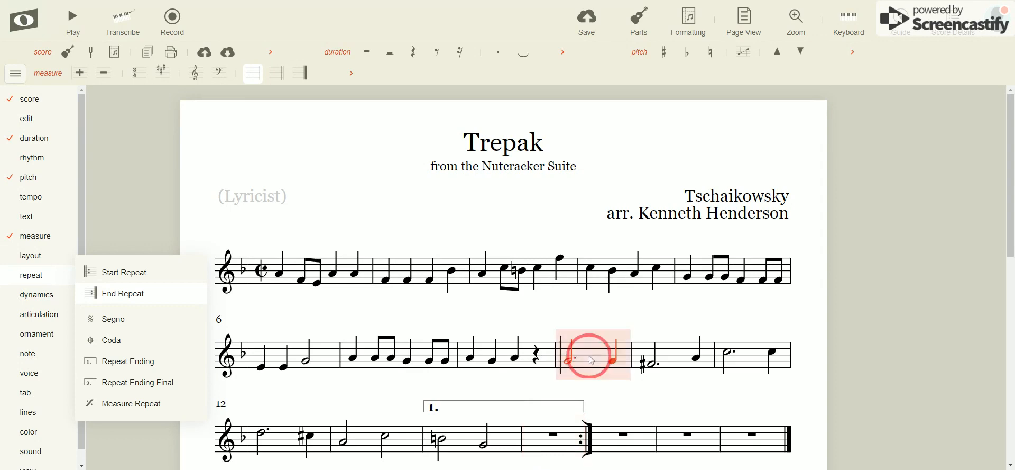
{"action": "mouse_move", "coordinate": [47, 276]}
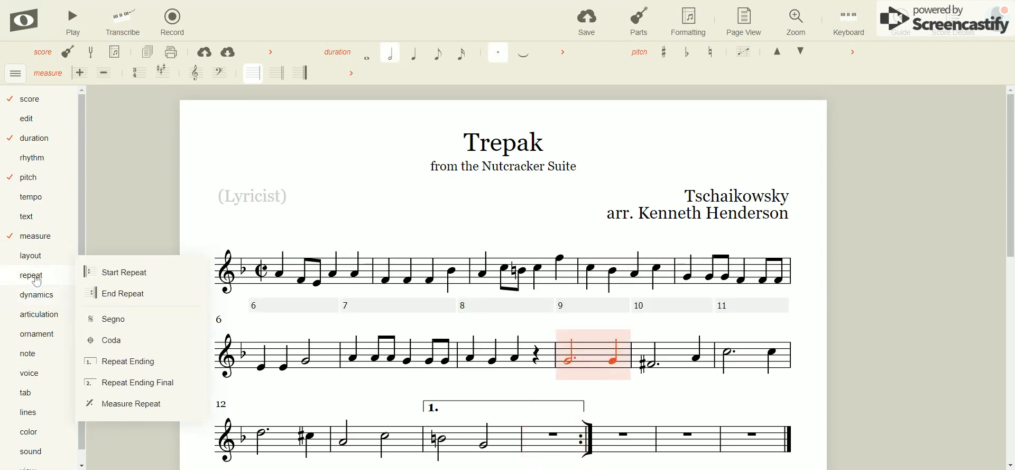
{"action": "left_click", "coordinate": [118, 273]}
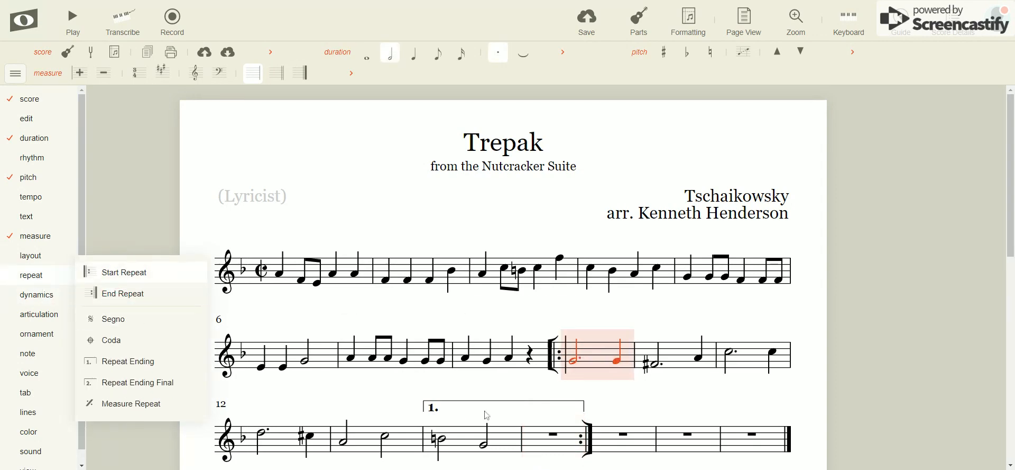
Add a final repeat ending numbered 2 spanning measures 16 to 18.
{"action": "left_click", "coordinate": [623, 451]}
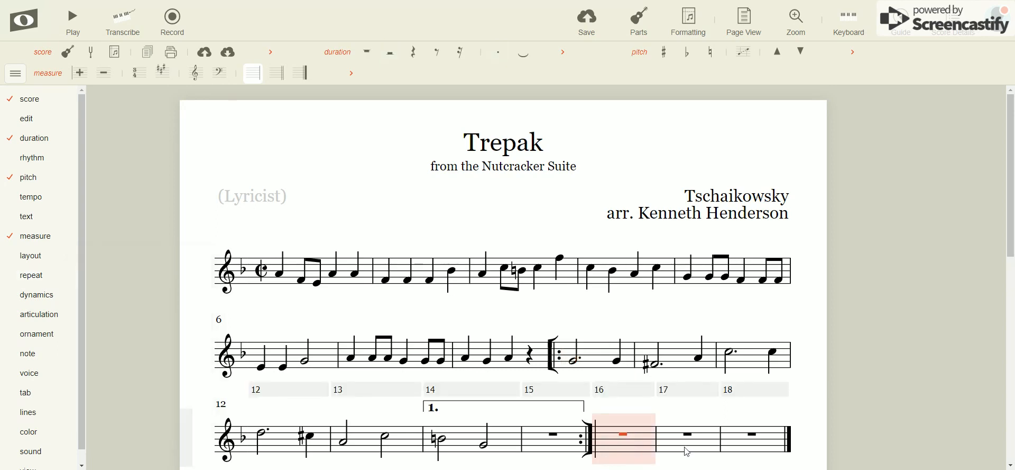
{"action": "left_click", "coordinate": [731, 456], "text": "shift"}
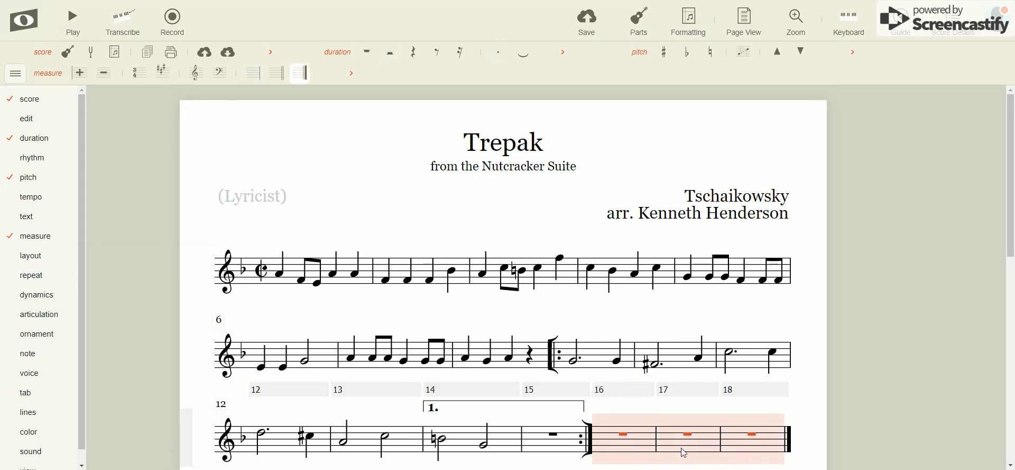
{"action": "mouse_move", "coordinate": [33, 281]}
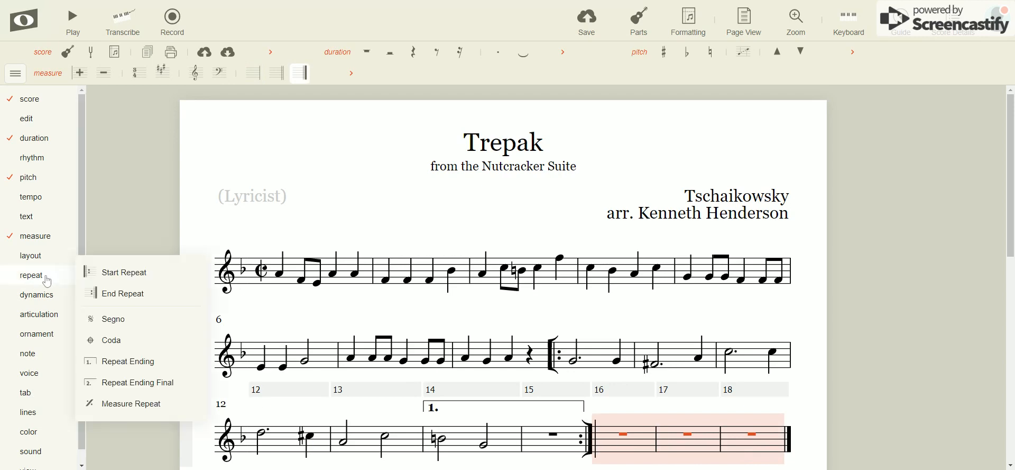
{"action": "left_click", "coordinate": [128, 383]}
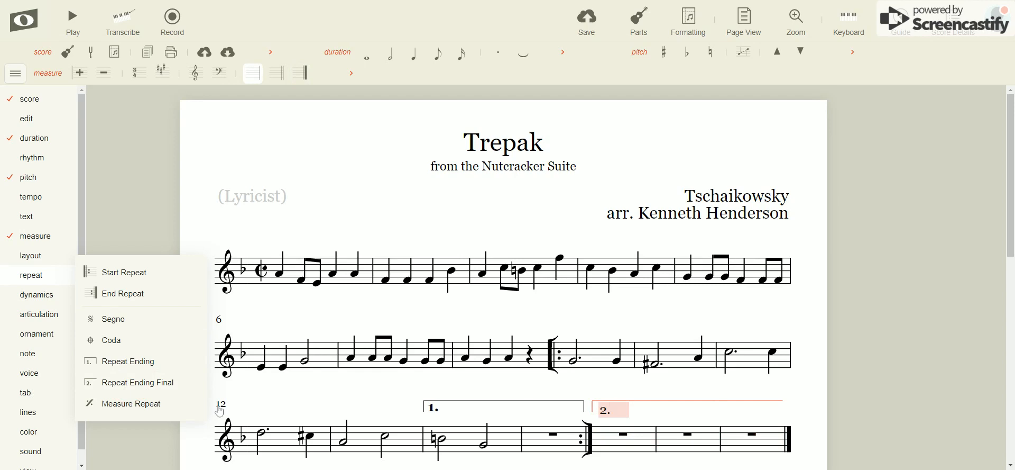
{"action": "left_click", "coordinate": [739, 453]}
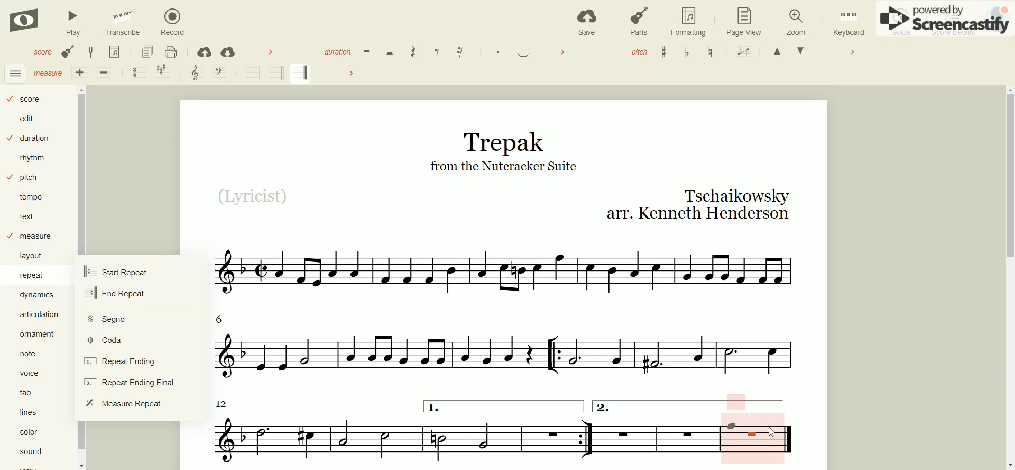
Enter the performance text "D.S. al Fine" above the last measure, measure 18.
{"action": "type", "text": "D.Sl."}
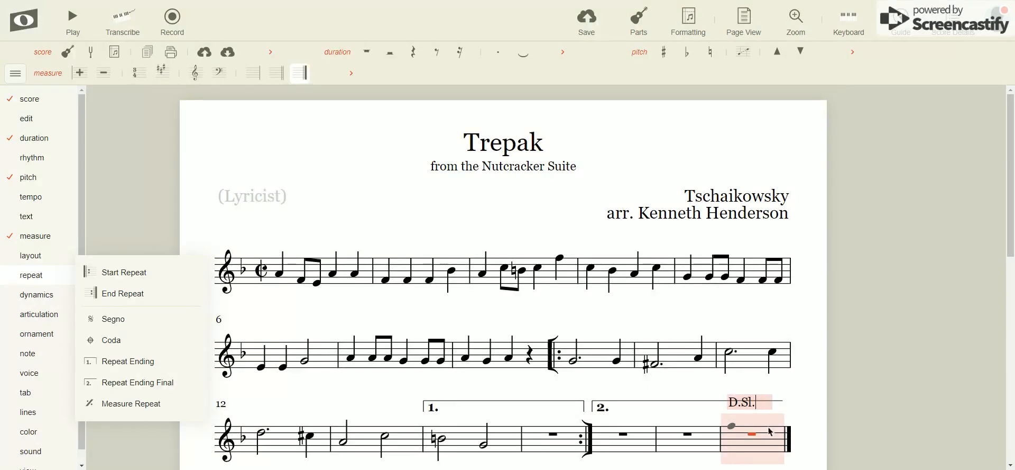
{"action": "key", "text": "BackSpace"}
{"action": "key", "text": "BackSpace"}
{"action": "type", "text": ". al fin"}
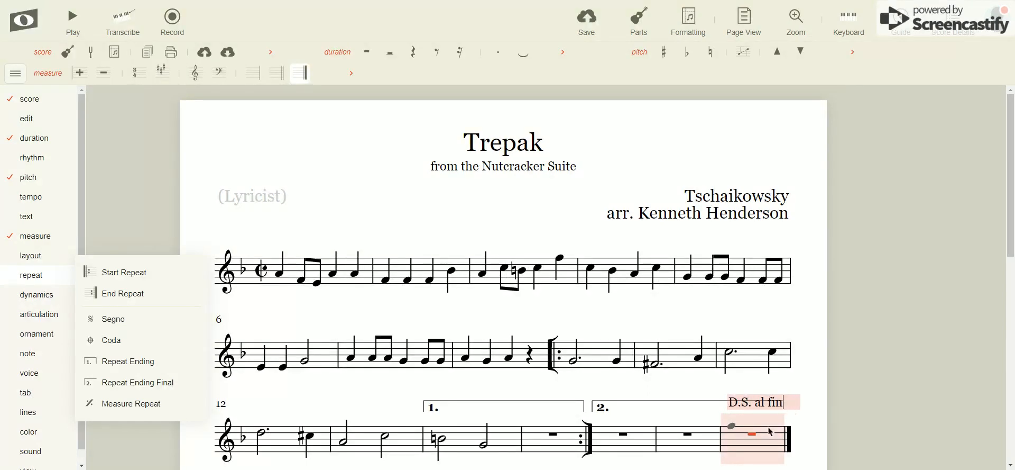
{"action": "key", "text": "BackSpace"}
{"action": "key", "text": "BackSpace"}
{"action": "type", "text": "Fine"}
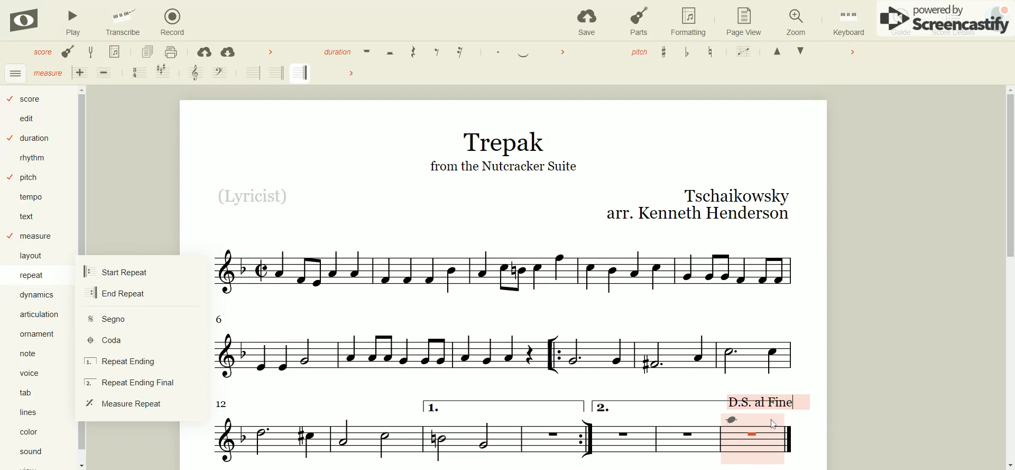
Add the text "Fine" above the quarter rest at the end of measure 8.
{"action": "left_click", "coordinate": [523, 359]}
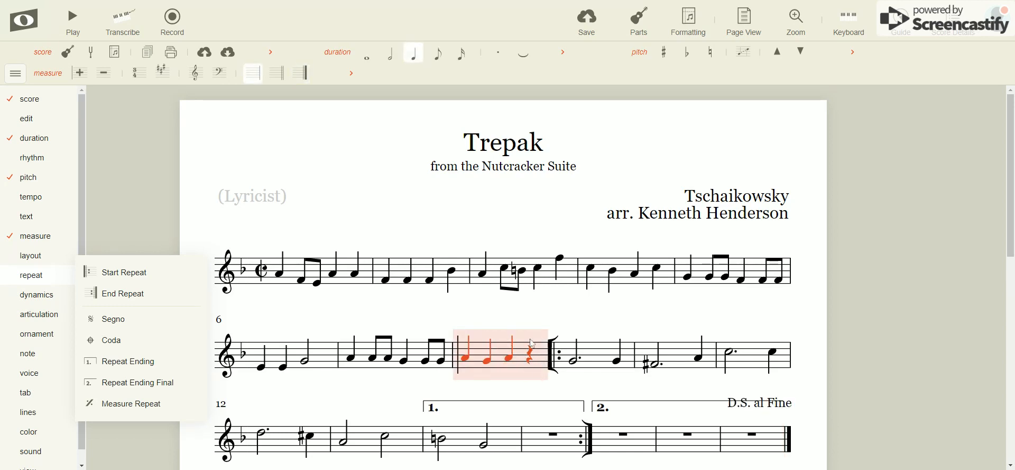
{"action": "left_click", "coordinate": [532, 352]}
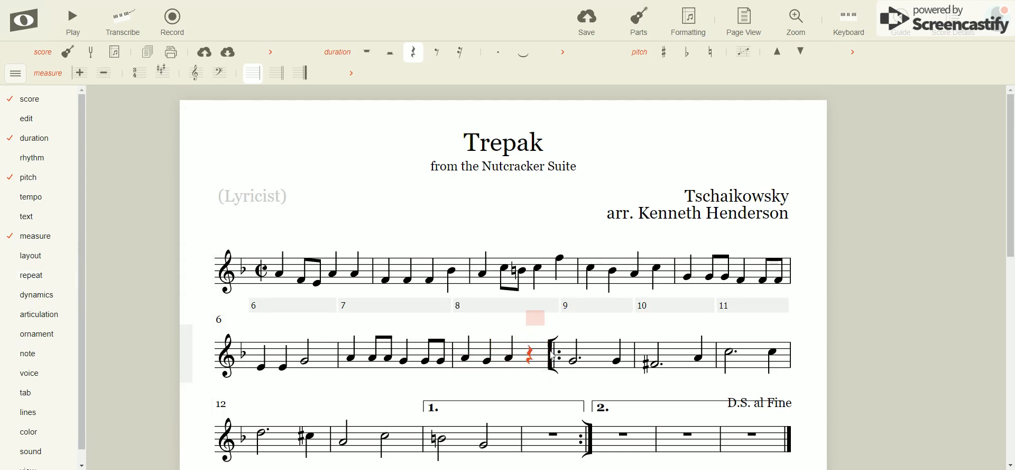
{"action": "type", "text": "Fine"}
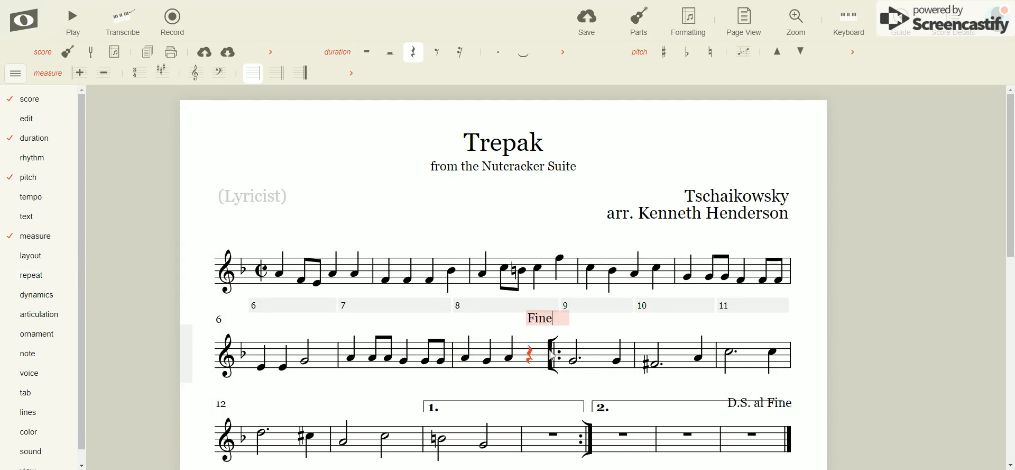
Add the tempo text "Allegro" above the first note of measure 1.
{"action": "left_click", "coordinate": [279, 275]}
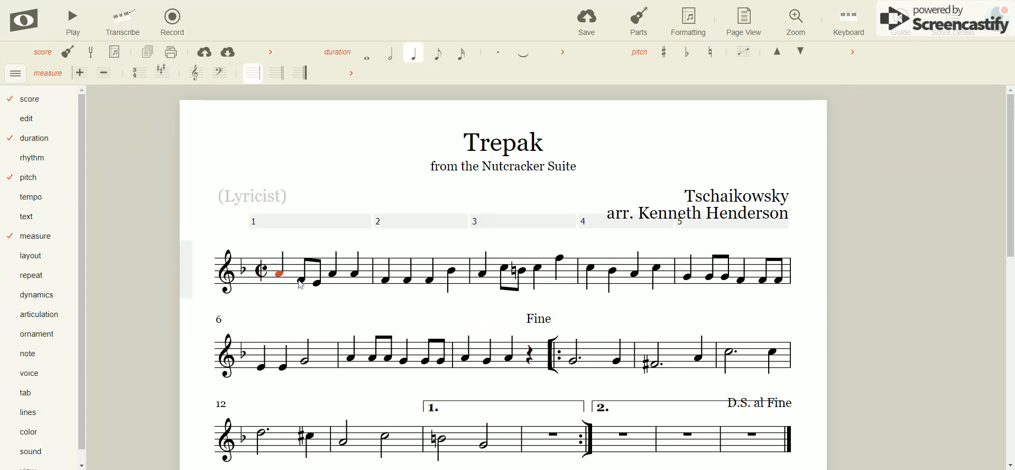
{"action": "key", "text": "ctrl+t"}
{"action": "type", "text": "Alleg"}
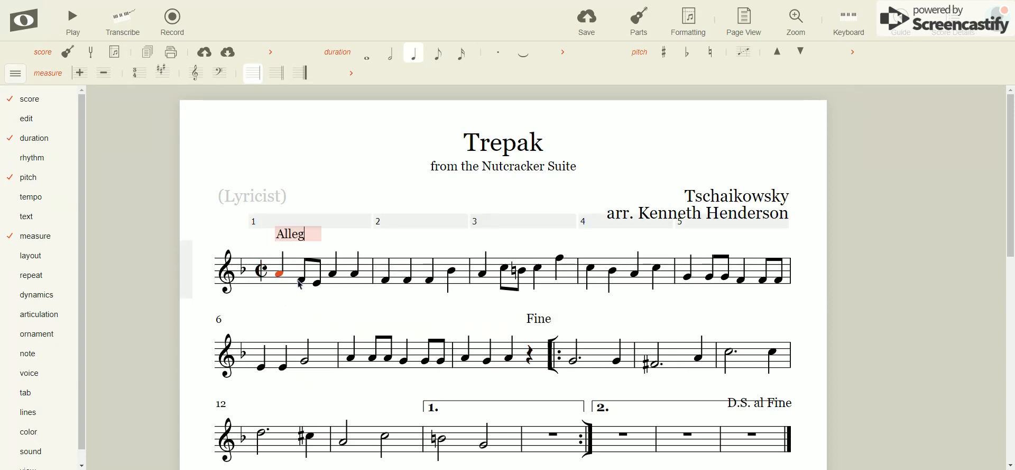
{"action": "type", "text": "ro"}
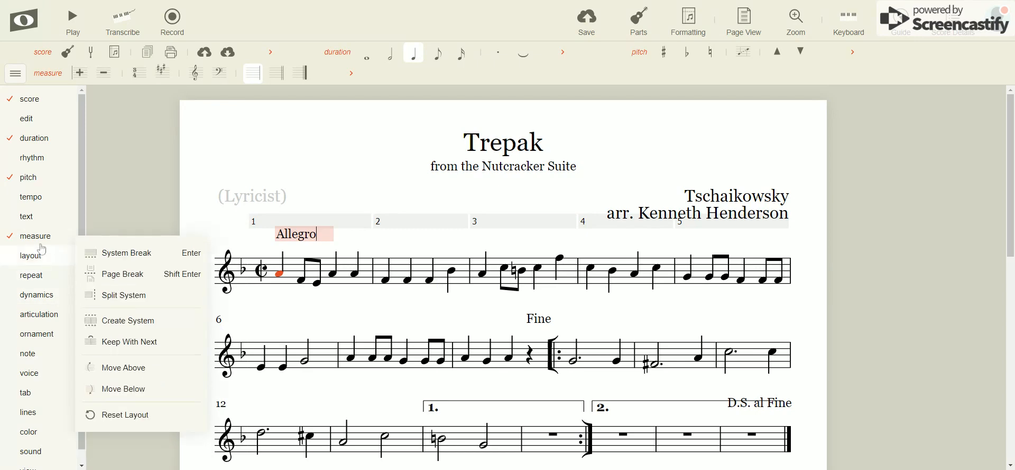
Add a forte marking "f" as expression text below the first note of measure 1.
{"action": "mouse_move", "coordinate": [44, 290]}
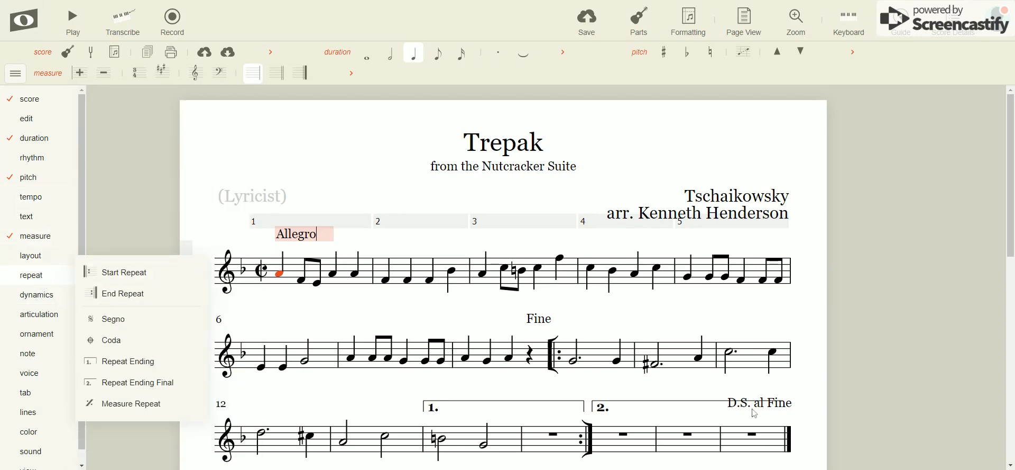
{"action": "mouse_move", "coordinate": [32, 221]}
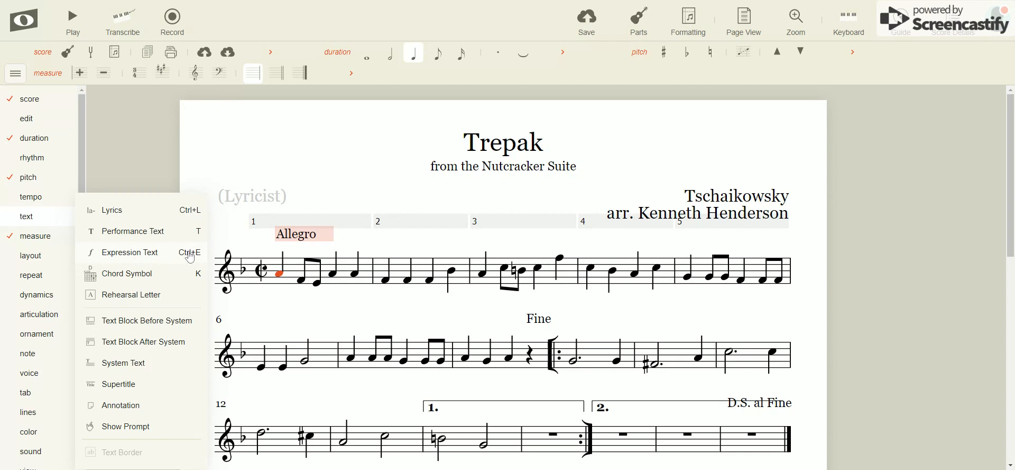
{"action": "left_click", "coordinate": [282, 280]}
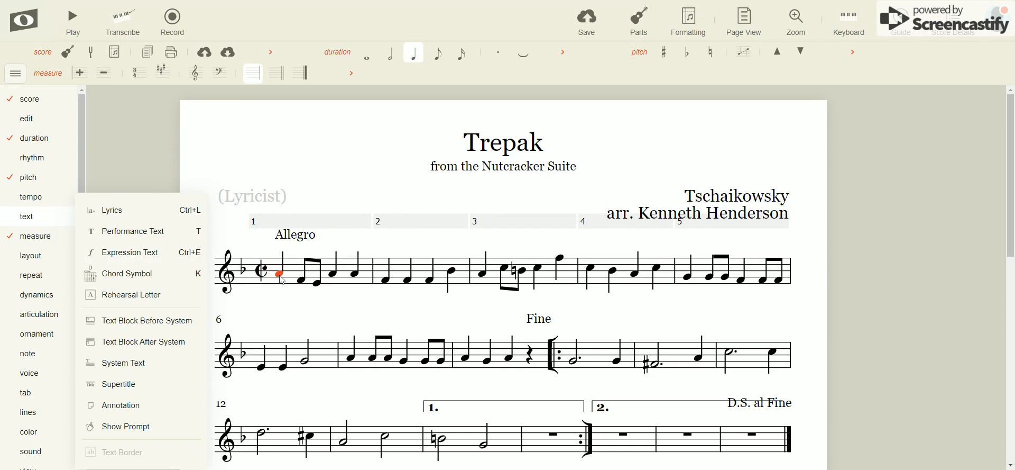
{"action": "key", "text": "ctrl+e"}
{"action": "type", "text": "f"}
{"action": "left_click", "coordinate": [353, 303]}
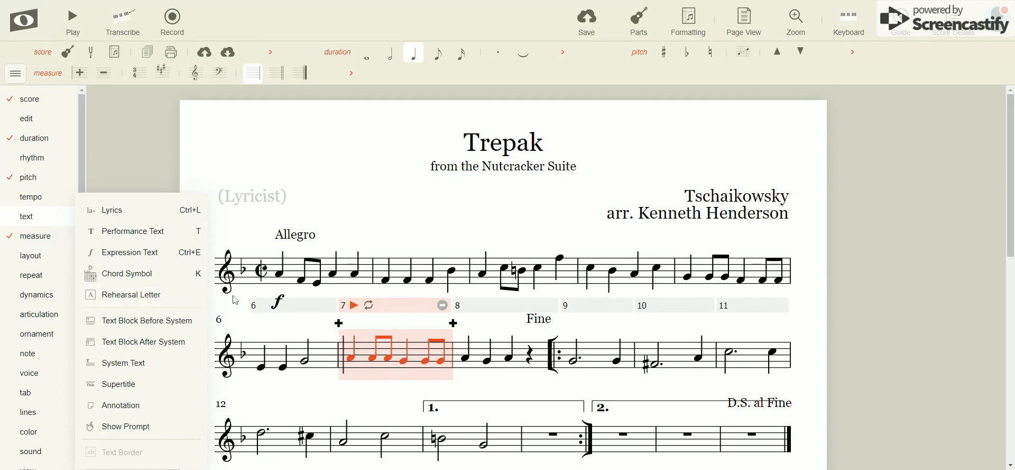
Slur the F and E eighth notes in measure 1 to the following A quarter note.
{"action": "left_click", "coordinate": [302, 280]}
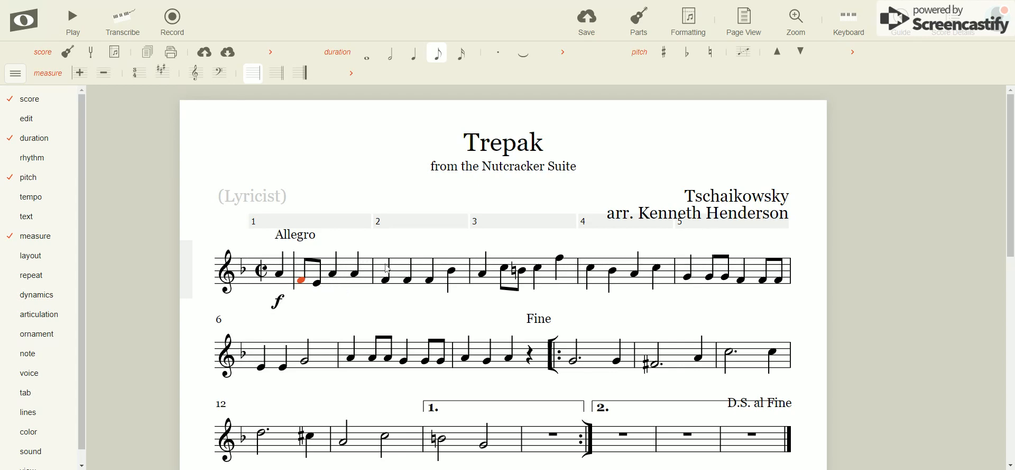
{"action": "left_click", "coordinate": [524, 55]}
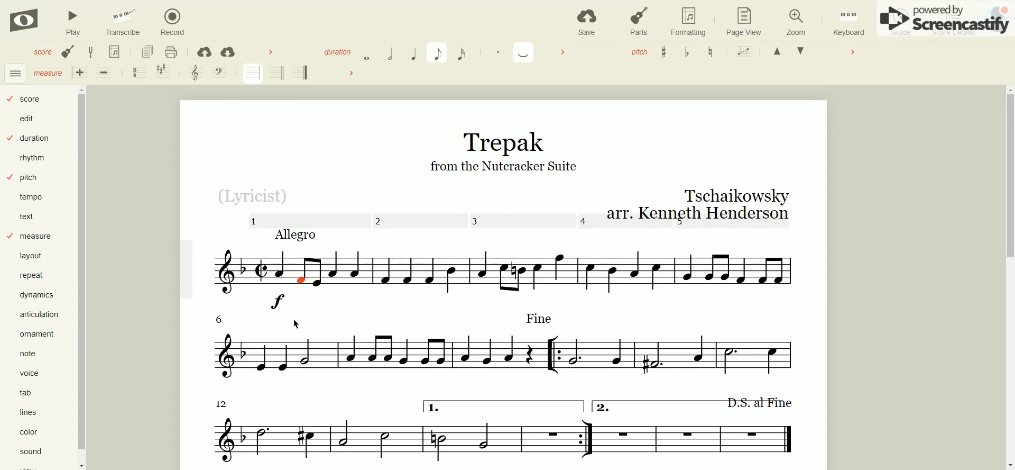
{"action": "key", "text": "t"}
{"action": "mouse_move", "coordinate": [68, 244]}
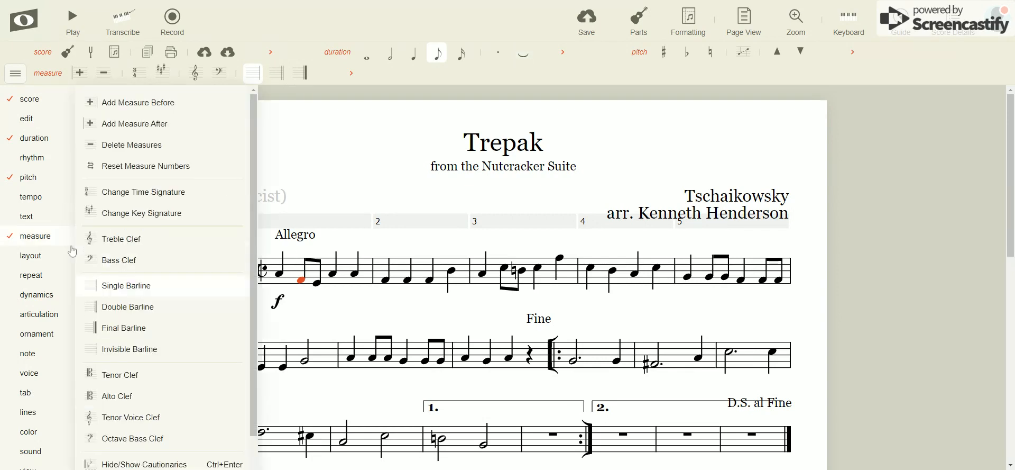
{"action": "mouse_move", "coordinate": [50, 319]}
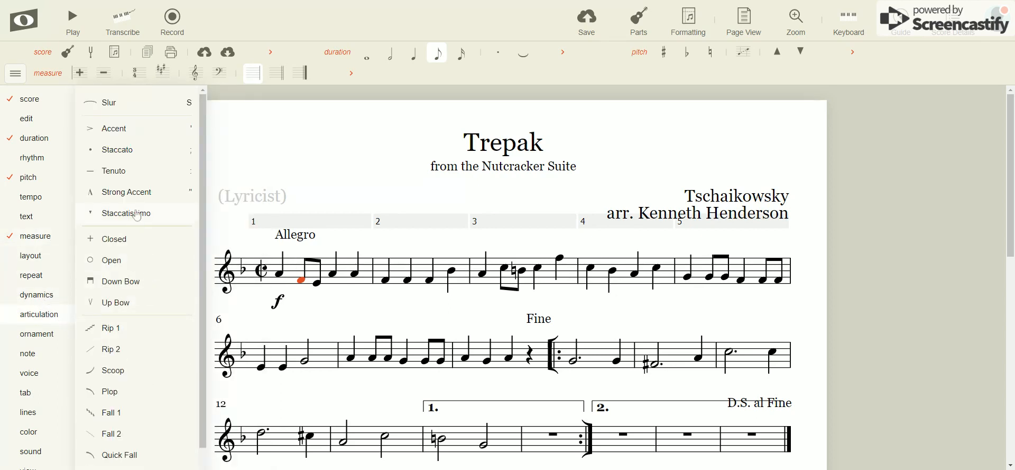
{"action": "left_click", "coordinate": [138, 108]}
{"action": "mouse_move", "coordinate": [320, 295]}
{"action": "left_mouse_down"}
{"action": "mouse_move", "coordinate": [347, 293]}
{"action": "mouse_move", "coordinate": [334, 291]}
{"action": "left_mouse_up"}
Slur the C and B natural eighth notes in measure 3 to the following C quarter note.
{"action": "left_click", "coordinate": [506, 269]}
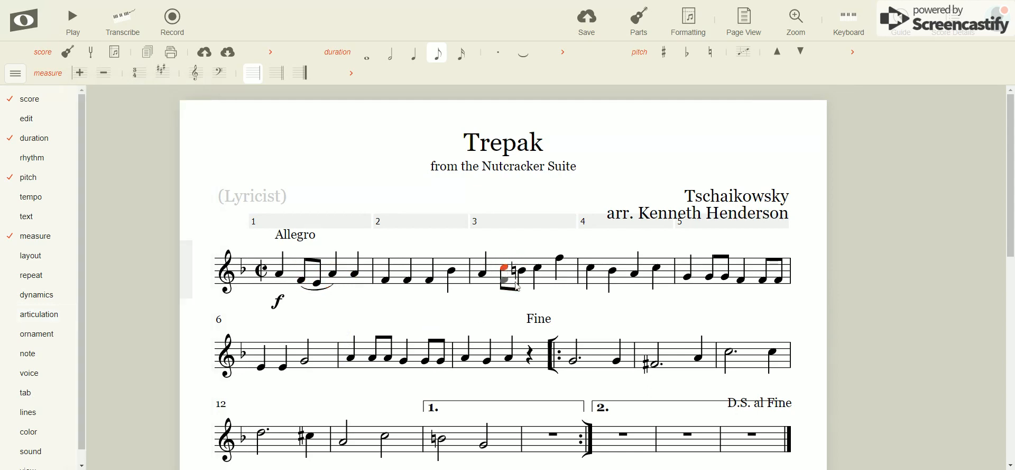
{"action": "key", "text": "s"}
{"action": "left_click_drag", "start_coordinate": [526, 270], "coordinate": [539, 266]}
Add a staccato mark to the F quarter note in measure 5.
{"action": "left_click", "coordinate": [742, 282]}
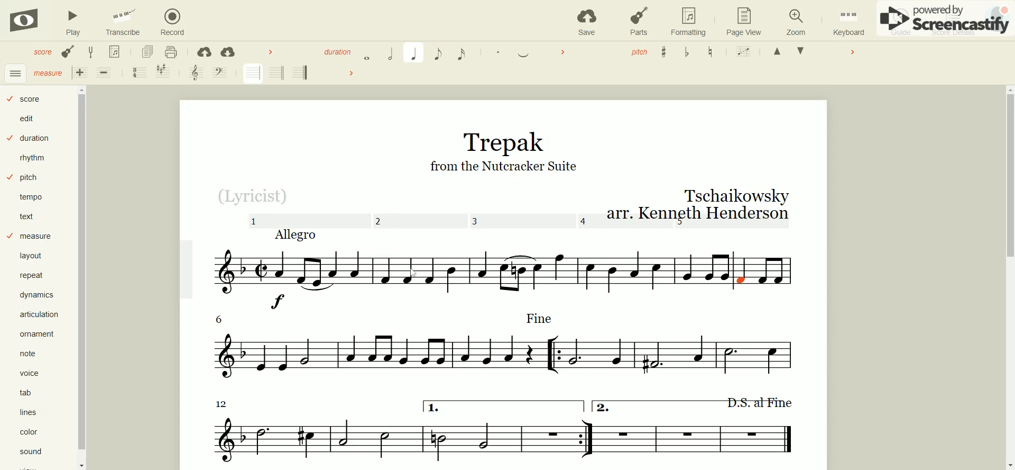
{"action": "mouse_move", "coordinate": [47, 262]}
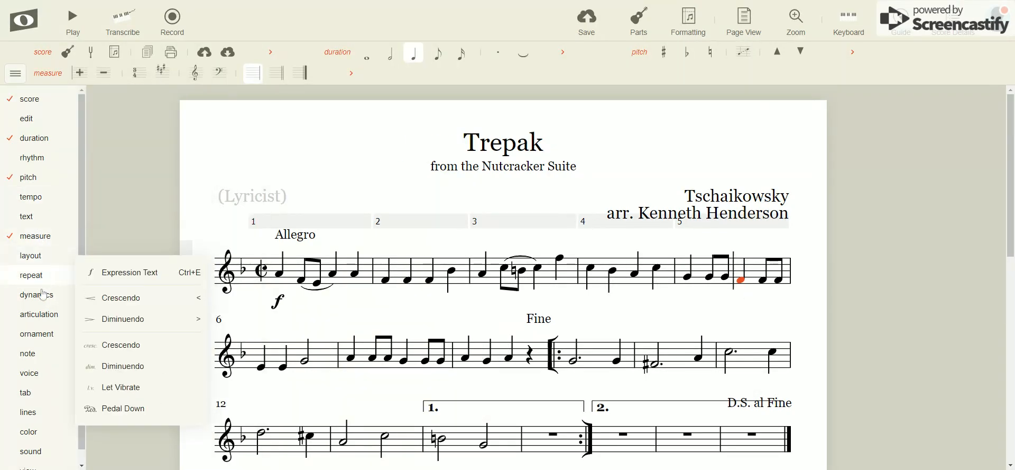
{"action": "mouse_move", "coordinate": [62, 318]}
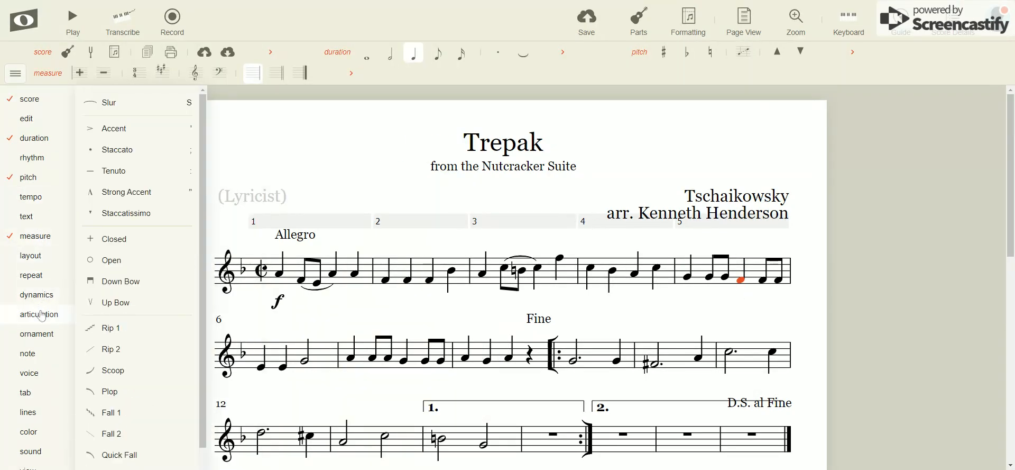
{"action": "left_click", "coordinate": [187, 157]}
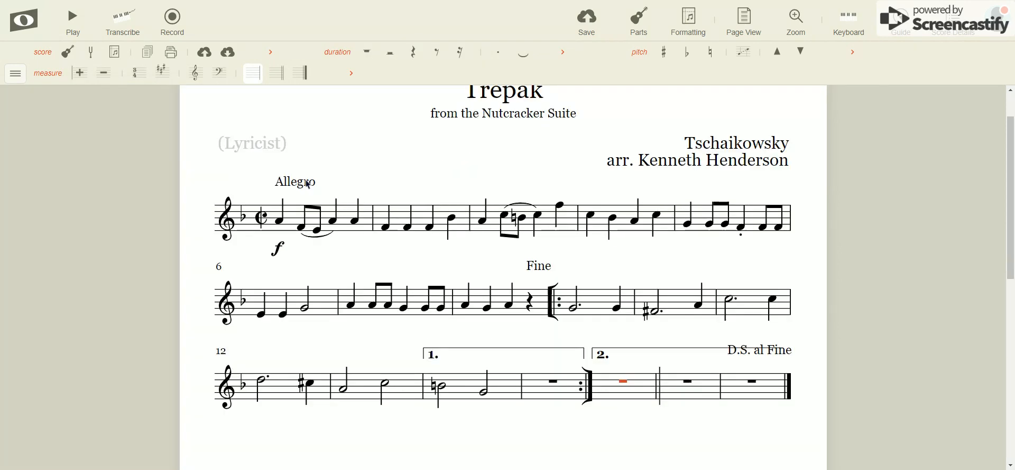
Enter an F half note at the start of measure 17 and turn it into a quarter-note triplet.
{"action": "left_click", "coordinate": [15, 74]}
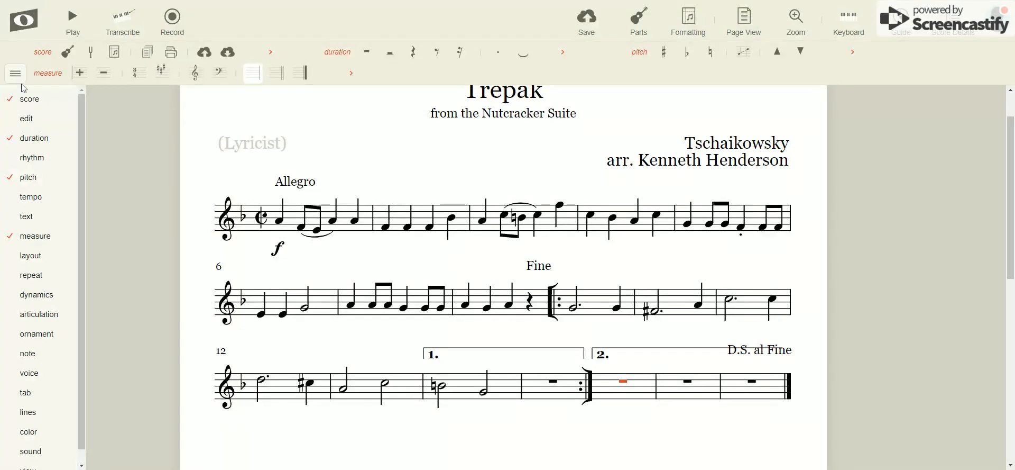
{"action": "key", "text": "f"}
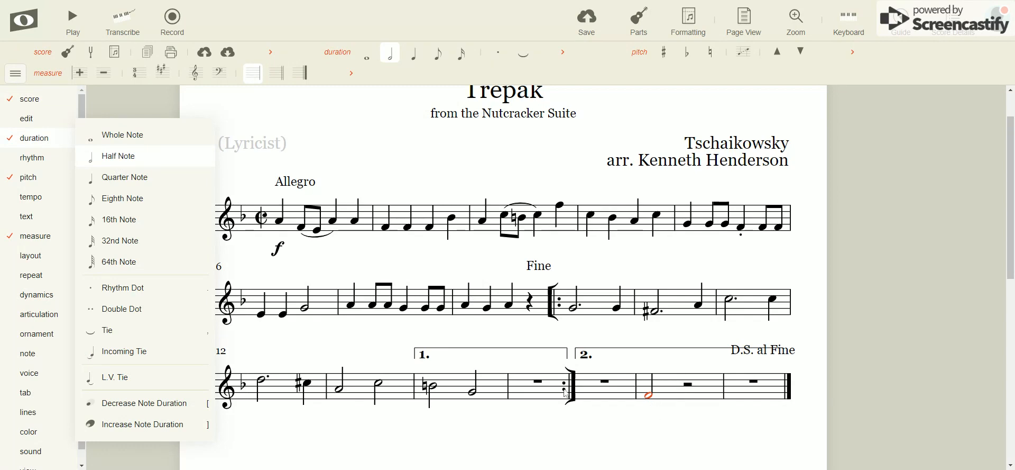
{"action": "mouse_move", "coordinate": [51, 203]}
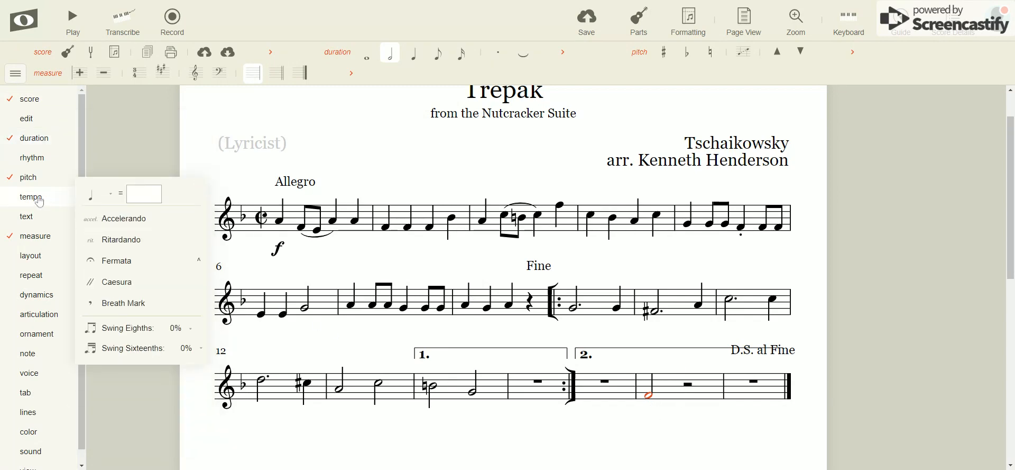
{"action": "mouse_move", "coordinate": [37, 165]}
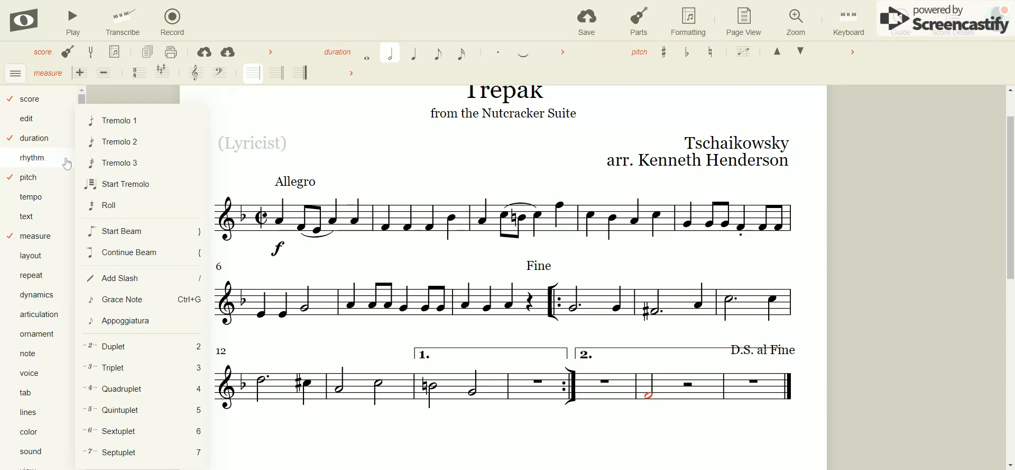
{"action": "left_click", "coordinate": [158, 374]}
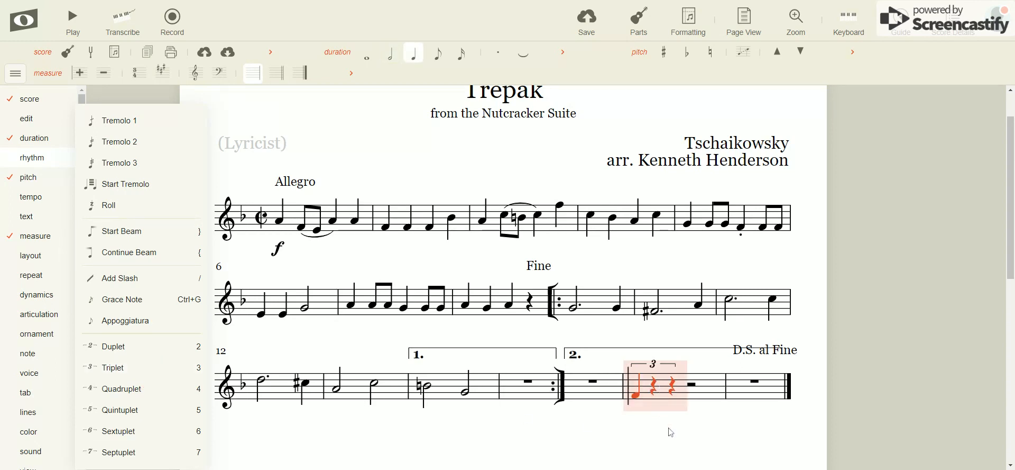
Fill the two remaining rests of the triplet in measure 17 with the notes G and F.
{"action": "left_click", "coordinate": [657, 397]}
{"action": "left_click", "coordinate": [656, 394]}
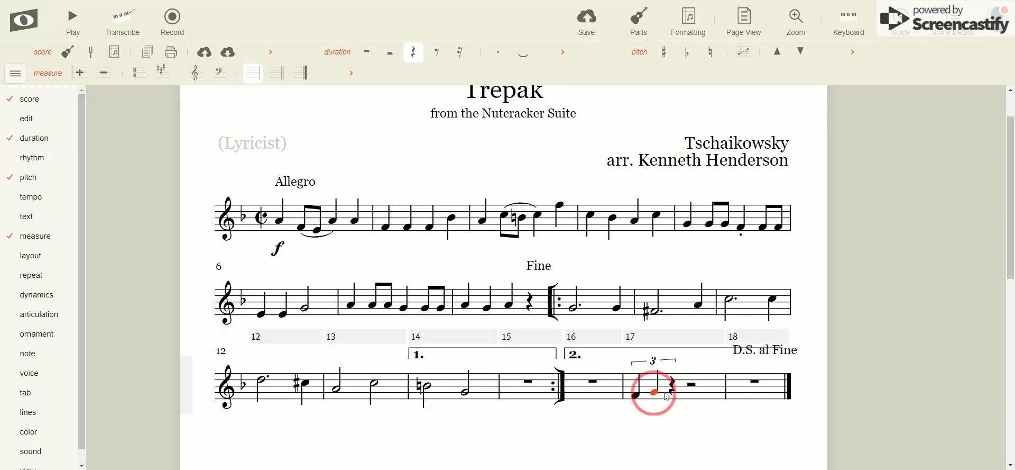
{"action": "left_click", "coordinate": [673, 395]}
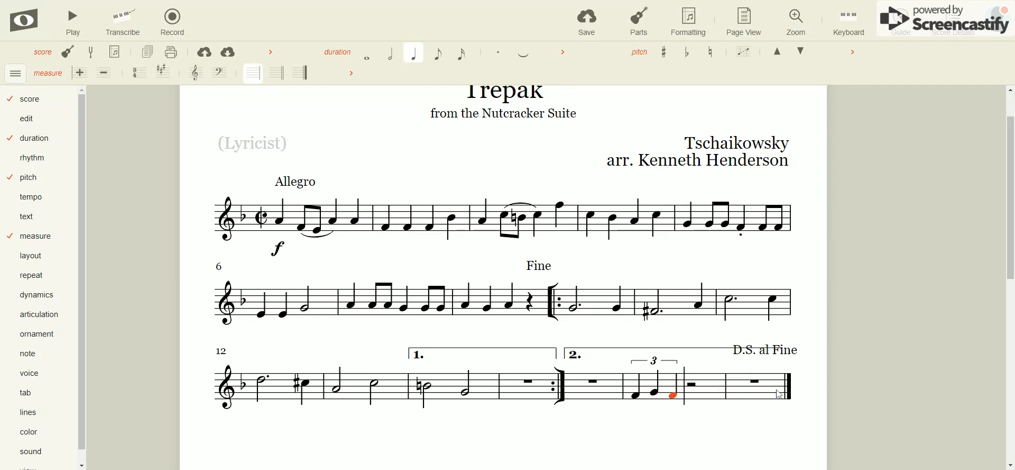
Place a double barline at the end of measure 11.
{"action": "left_click", "coordinate": [757, 303]}
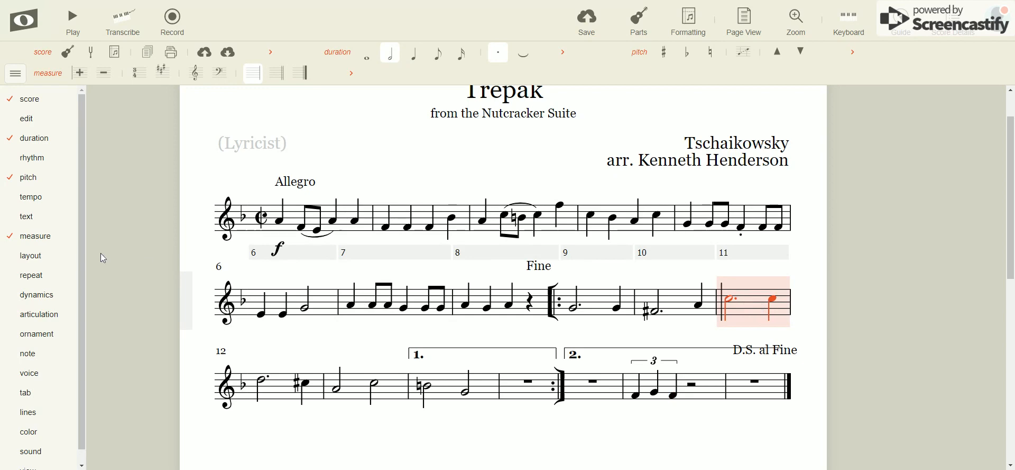
{"action": "mouse_move", "coordinate": [53, 257]}
{"action": "mouse_move", "coordinate": [48, 278]}
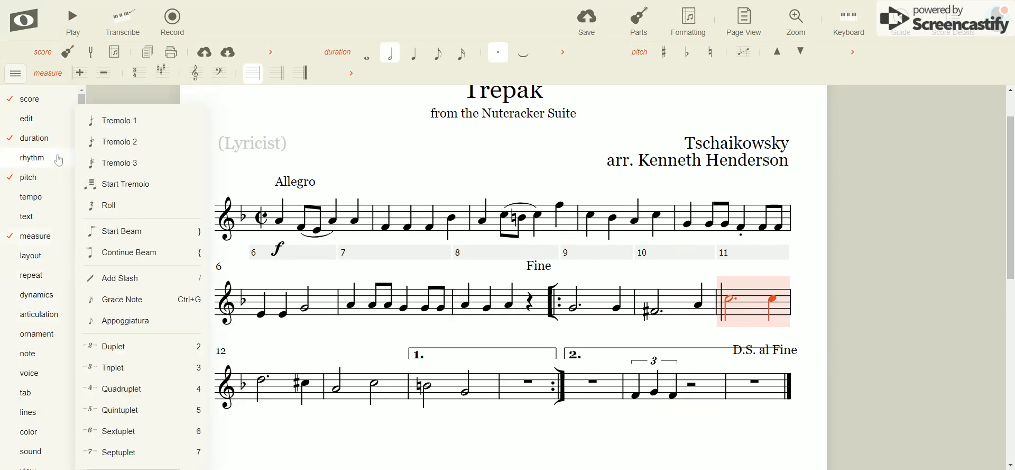
{"action": "mouse_move", "coordinate": [42, 239]}
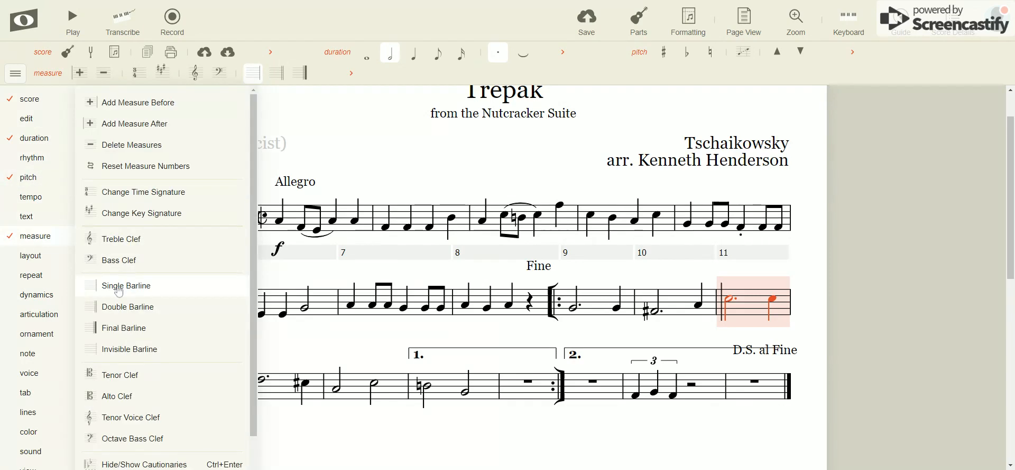
{"action": "left_click", "coordinate": [125, 312]}
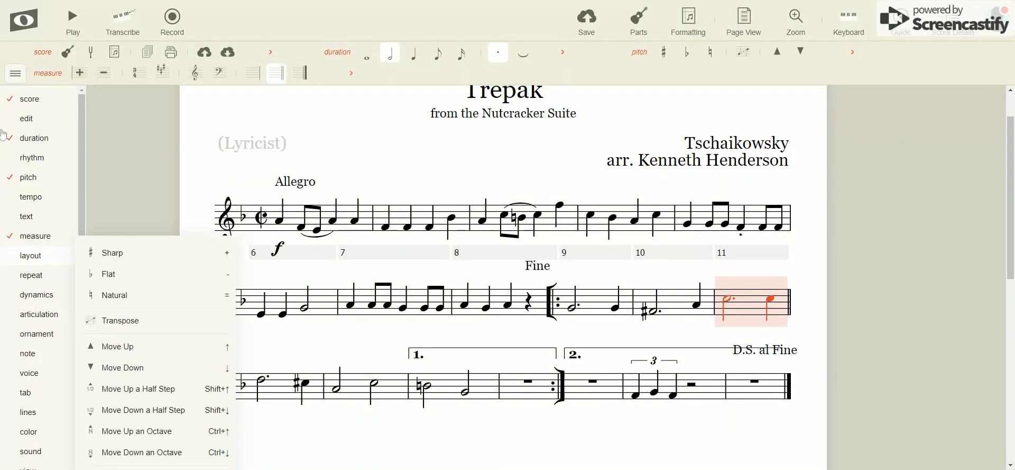
{"action": "mouse_move", "coordinate": [42, 142]}
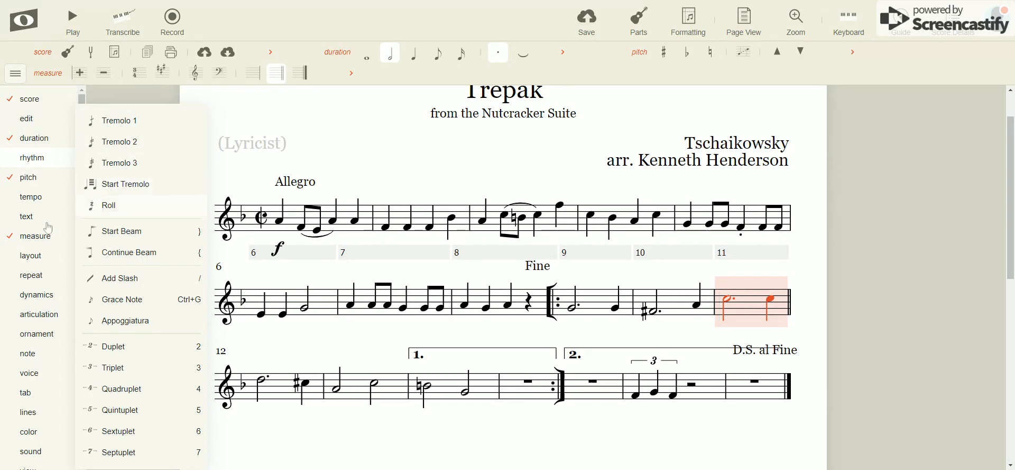
{"action": "mouse_move", "coordinate": [45, 341]}
{"action": "mouse_move", "coordinate": [41, 362]}
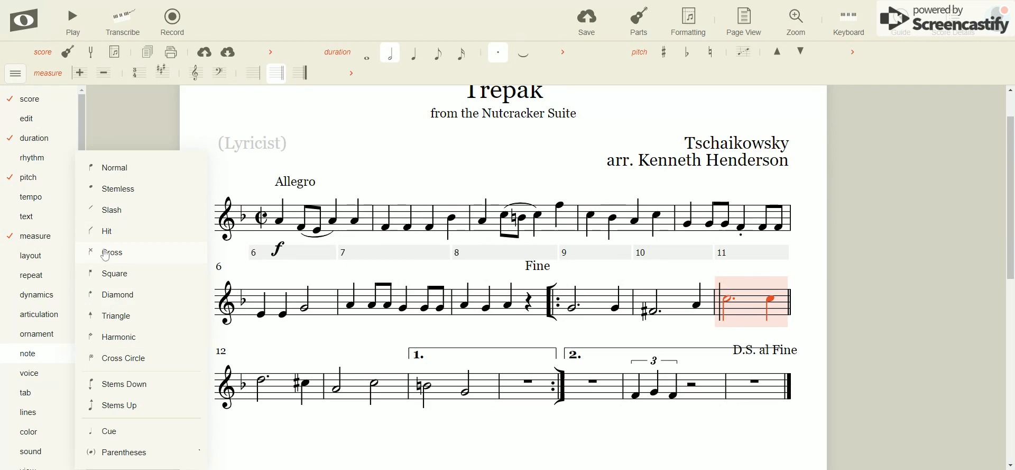
Change the noteheads of the selected notes in measure 11 to crosses.
{"action": "left_click", "coordinate": [105, 254]}
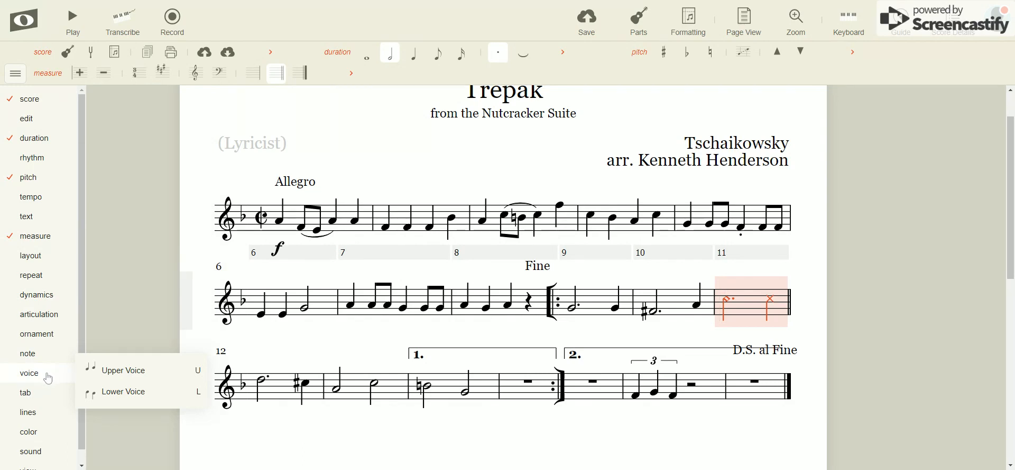
Add an upper voice to measure 11 and remove the lower voice that holds the cross-headed notes.
{"action": "left_click", "coordinate": [121, 378]}
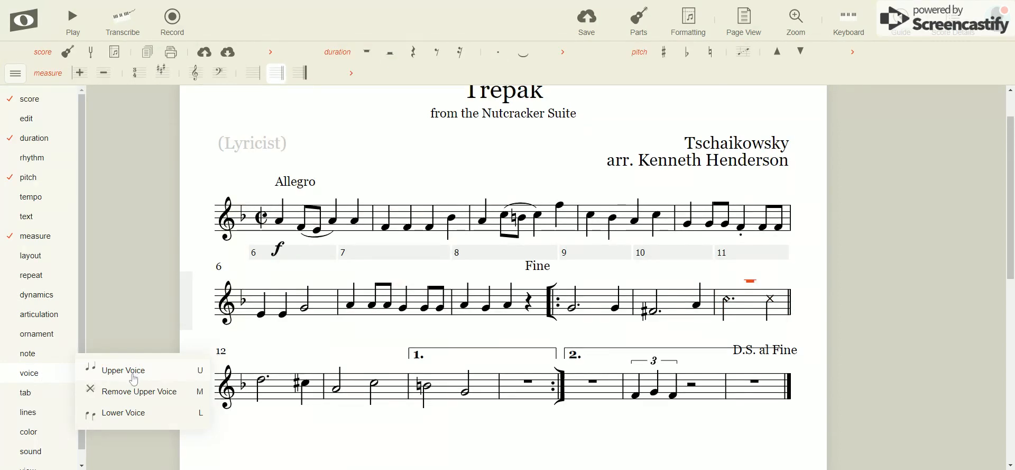
{"action": "left_click", "coordinate": [127, 413]}
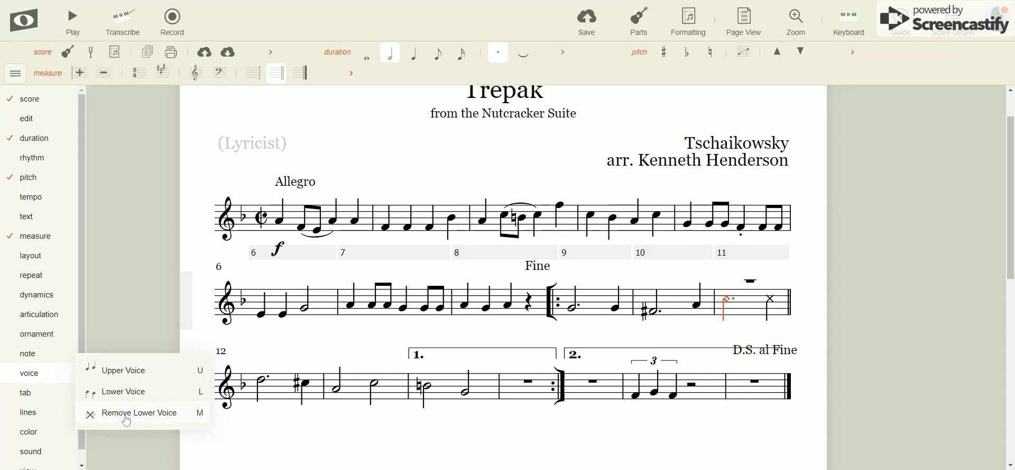
{"action": "left_click", "coordinate": [126, 420]}
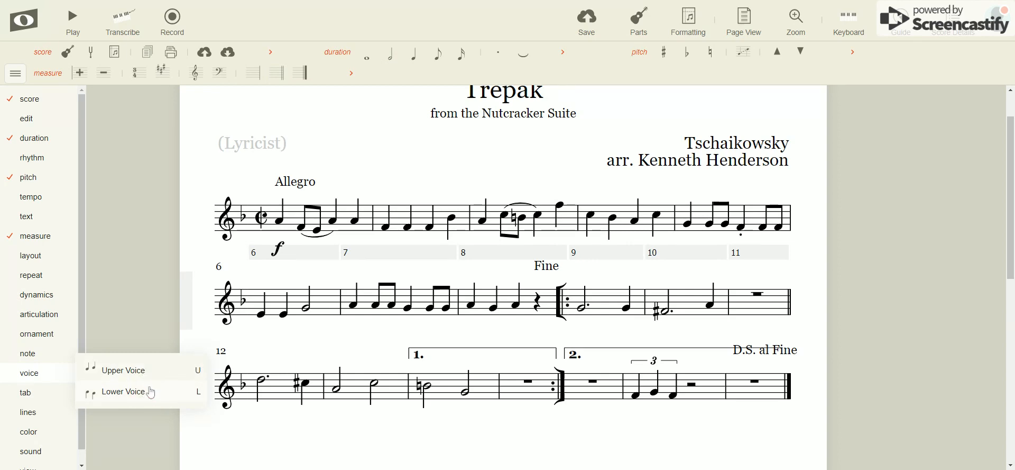
Add a lower voice to the whole rest in measure 11 so the measure has two voices.
{"action": "left_click", "coordinate": [149, 370]}
{"action": "left_click", "coordinate": [758, 294]}
{"action": "mouse_move", "coordinate": [39, 379]}
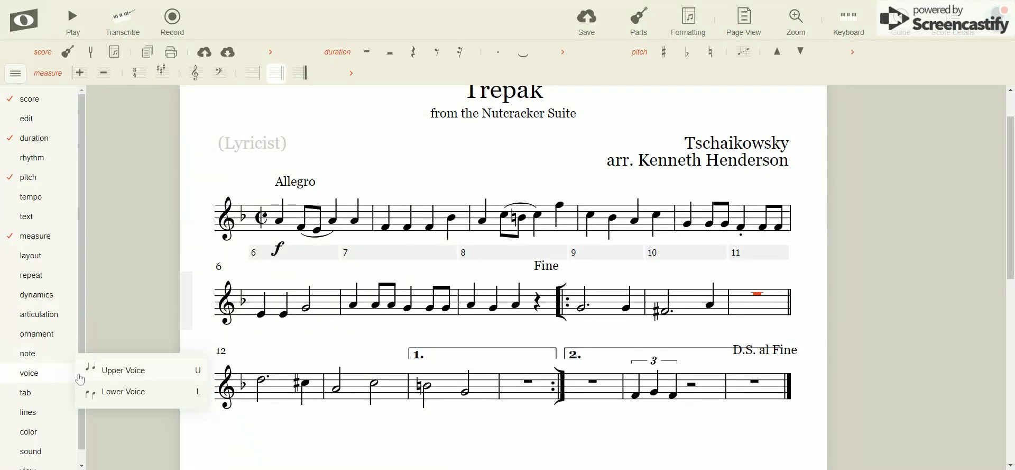
{"action": "left_click", "coordinate": [133, 391]}
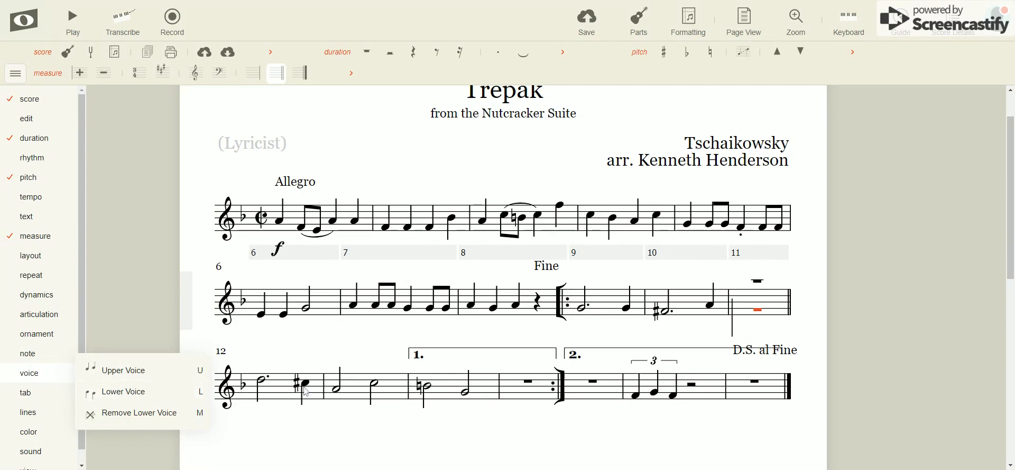
Enter a G half note in the lower voice of measure 11 and a half note at the top of the staff in the upper voice.
{"action": "left_click", "coordinate": [752, 312]}
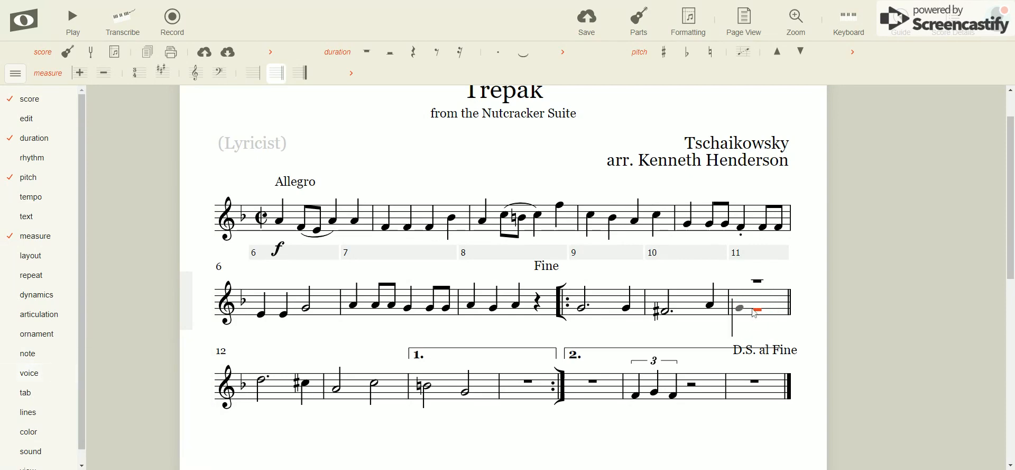
{"action": "left_click", "coordinate": [763, 312]}
{"action": "left_click", "coordinate": [757, 311]}
{"action": "left_click", "coordinate": [739, 311]}
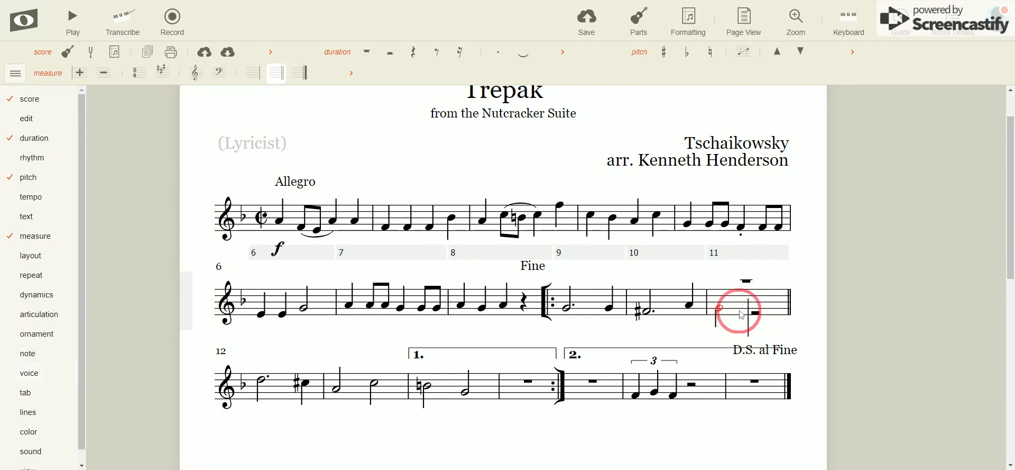
{"action": "left_click", "coordinate": [747, 279]}
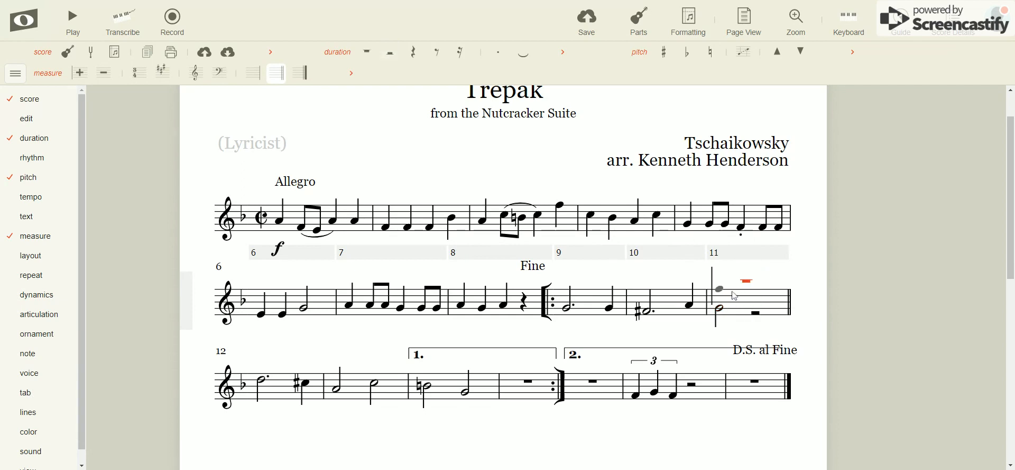
{"action": "left_click", "coordinate": [733, 289]}
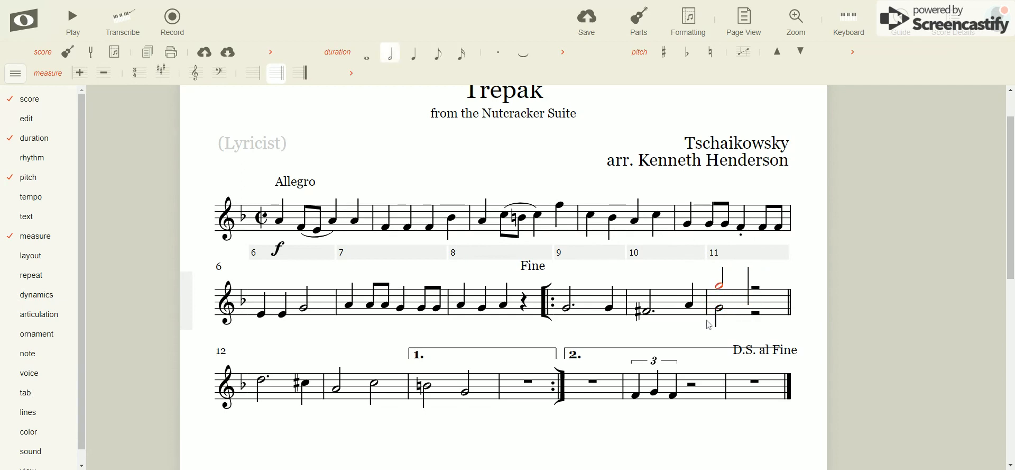
Play back the score to hear the notated piece, and stop the playback.
{"action": "mouse_move", "coordinate": [63, 274]}
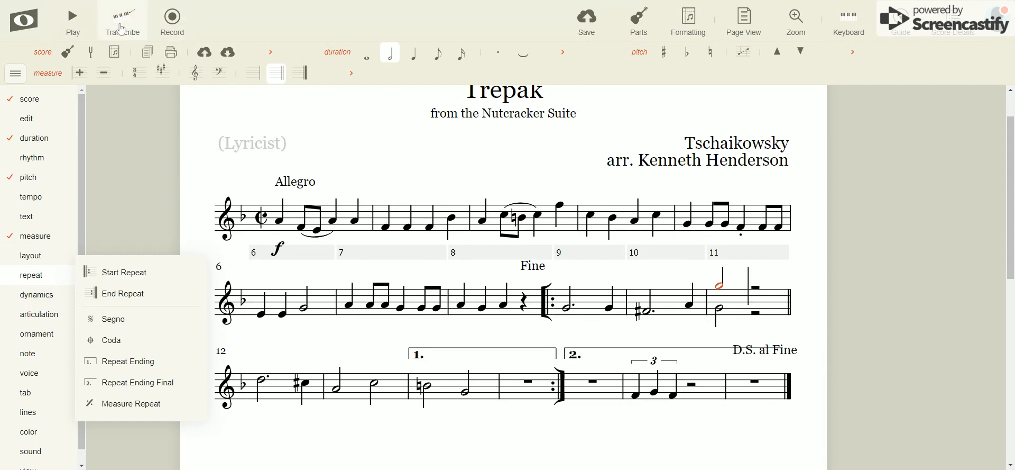
{"action": "left_click", "coordinate": [77, 23]}
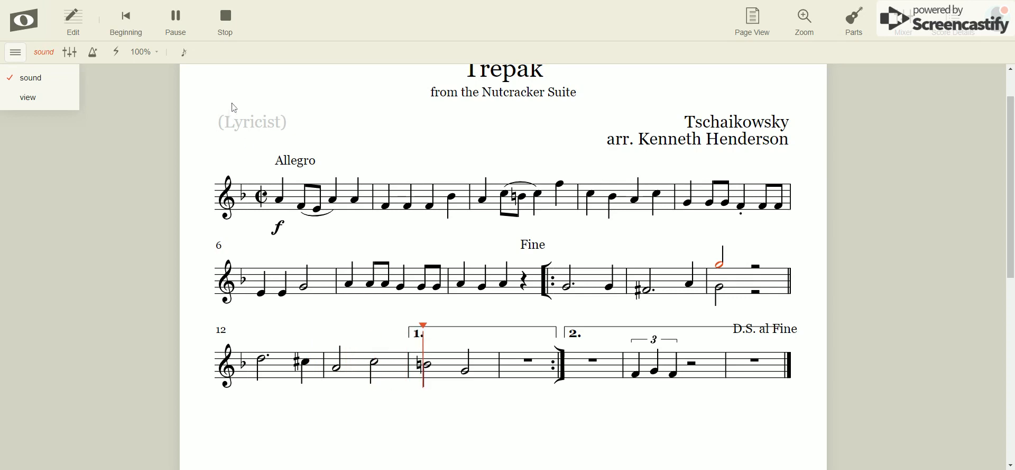
{"action": "left_click", "coordinate": [228, 24]}
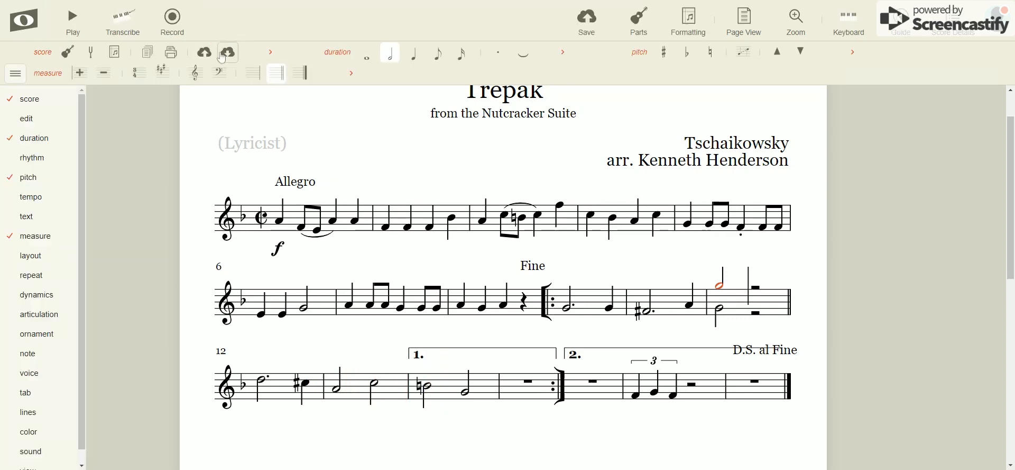